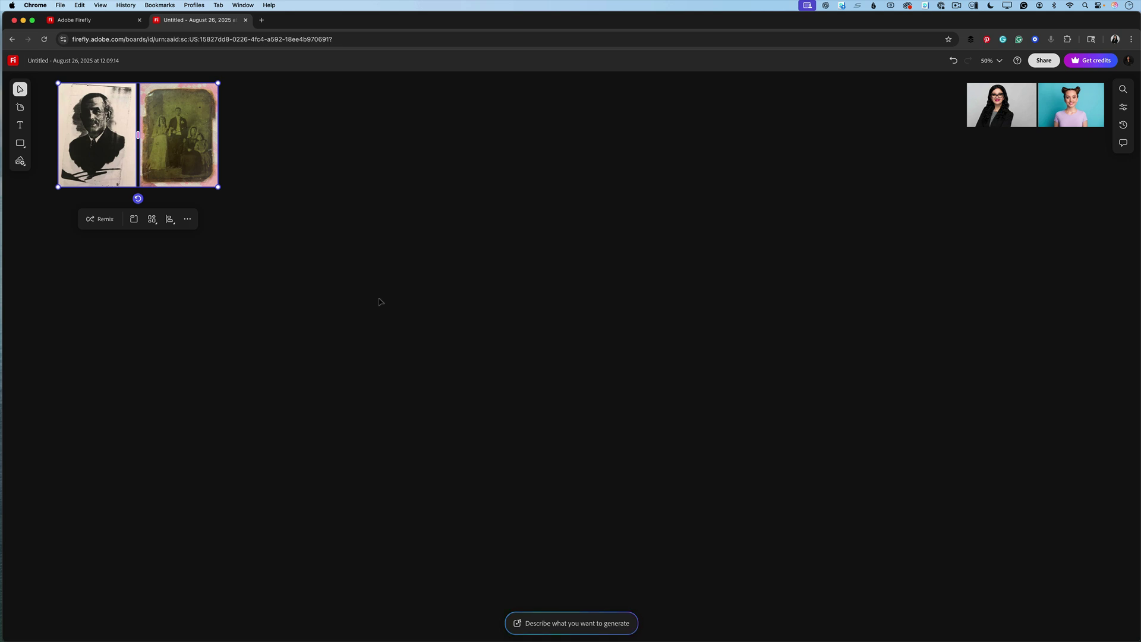
- Enlarge the faded green wedding family photo and move it away from the man's portrait towards the middle of the board
left_click(379, 301)
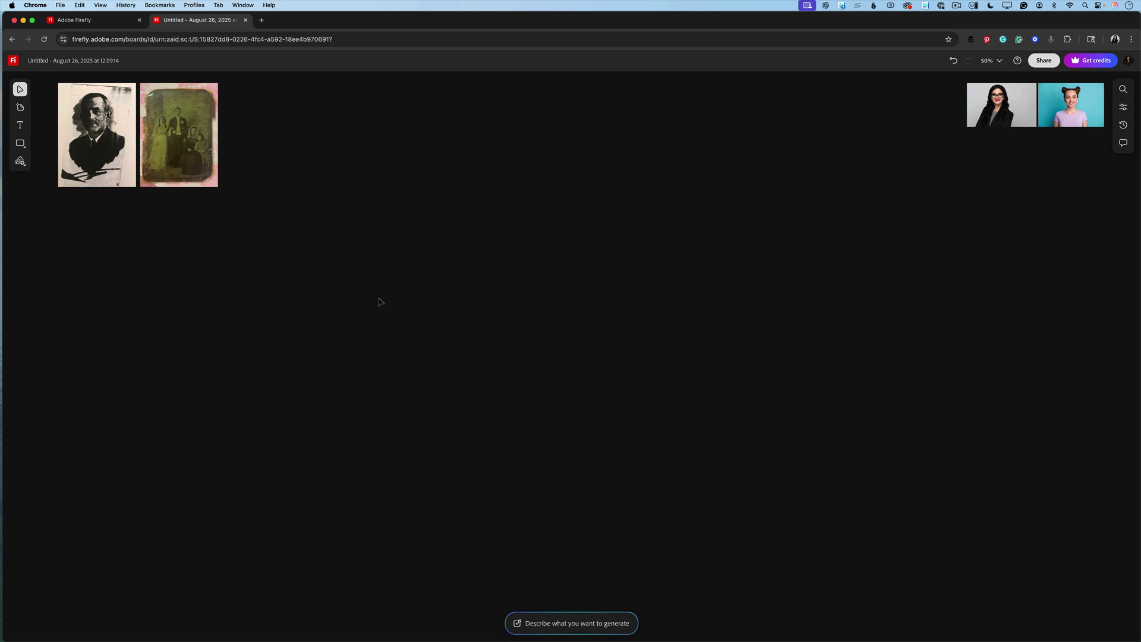
left_click(213, 180)
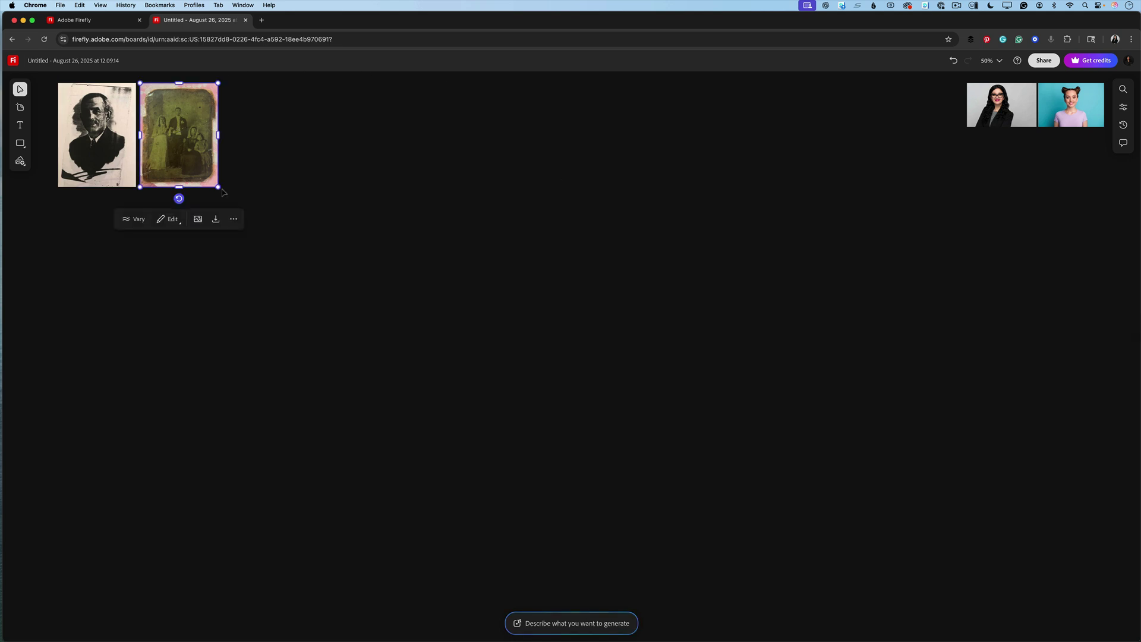
left_click_drag(218, 186, 450, 496)
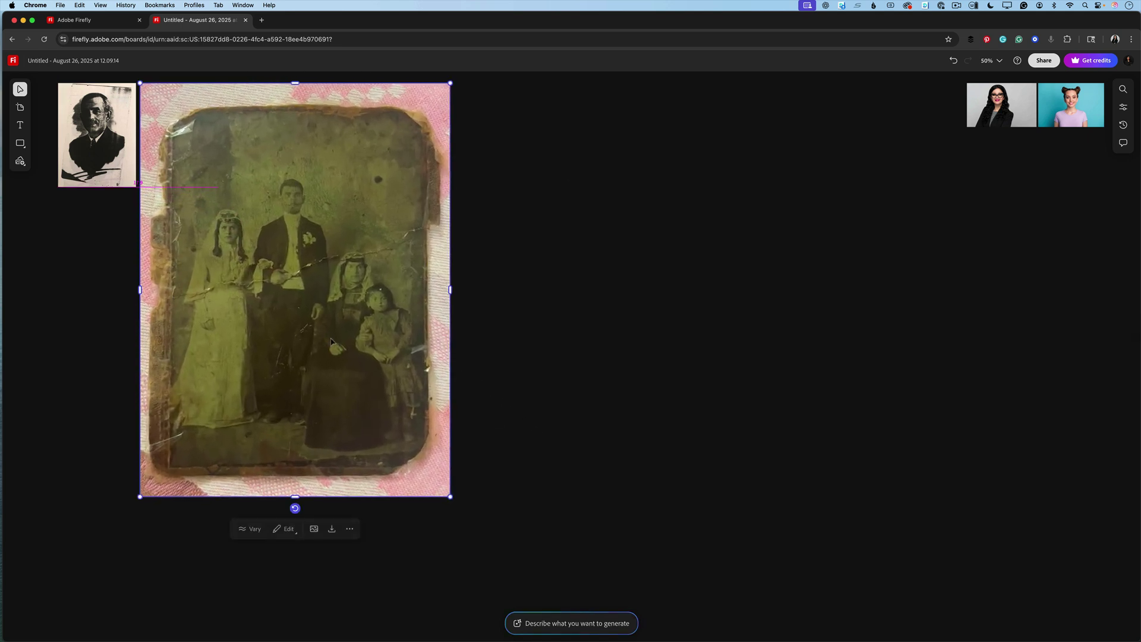
left_click_drag(331, 341, 399, 375)
left_click_drag(525, 123, 537, 108)
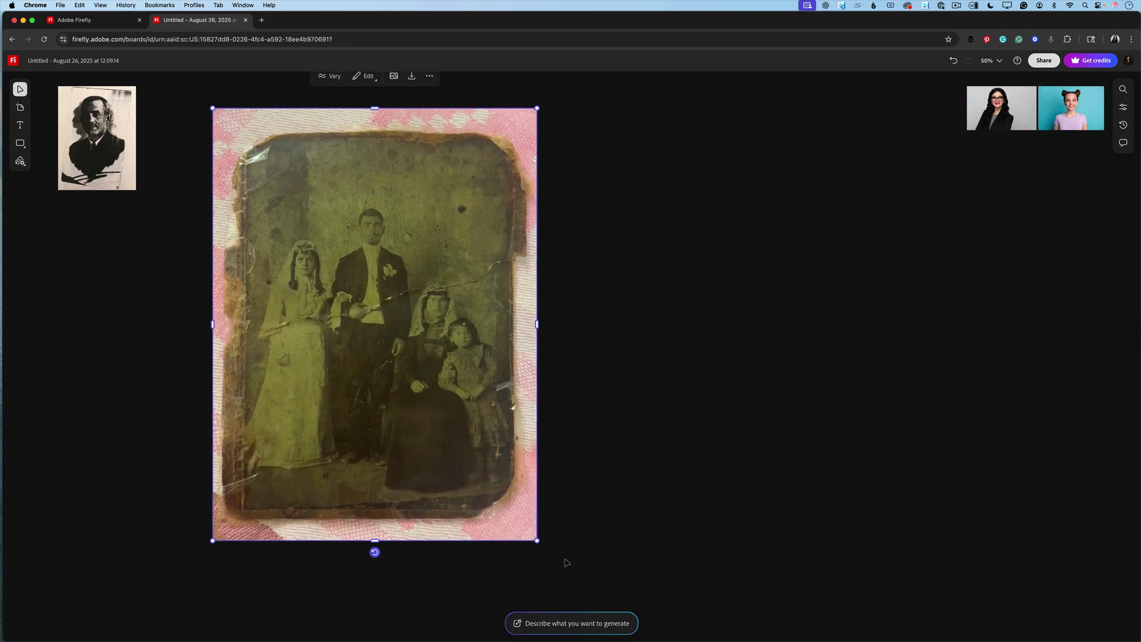
- Set the image generation model to Gemini 2.5 Flash Image and pick the wedding family photo as the image to edit
left_click(546, 629)
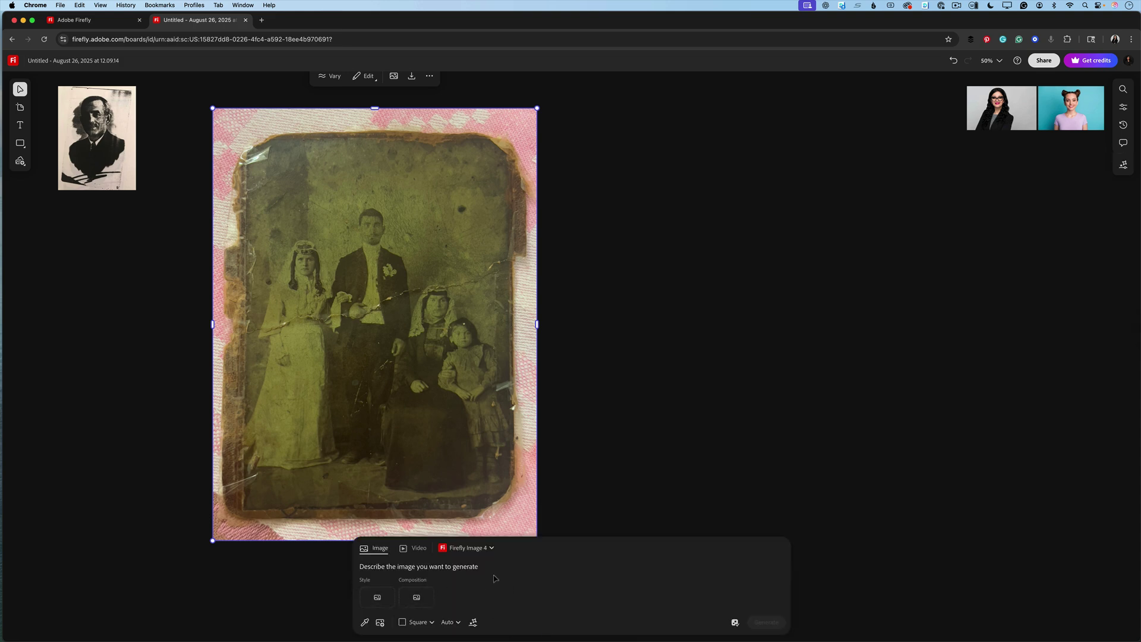
left_click(472, 550)
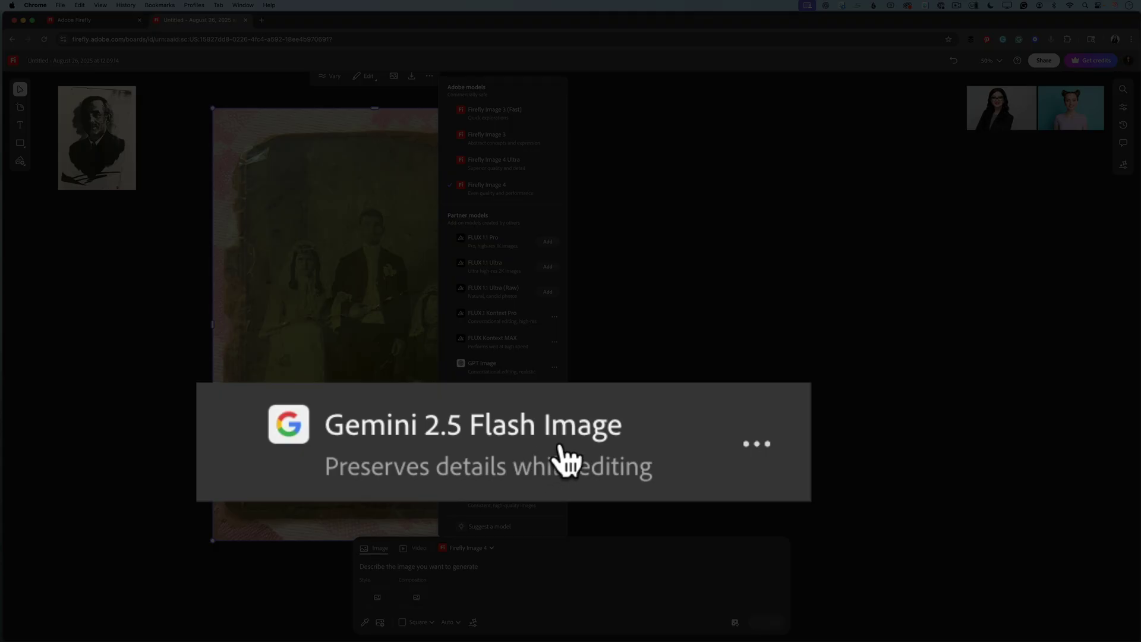
left_click(533, 387)
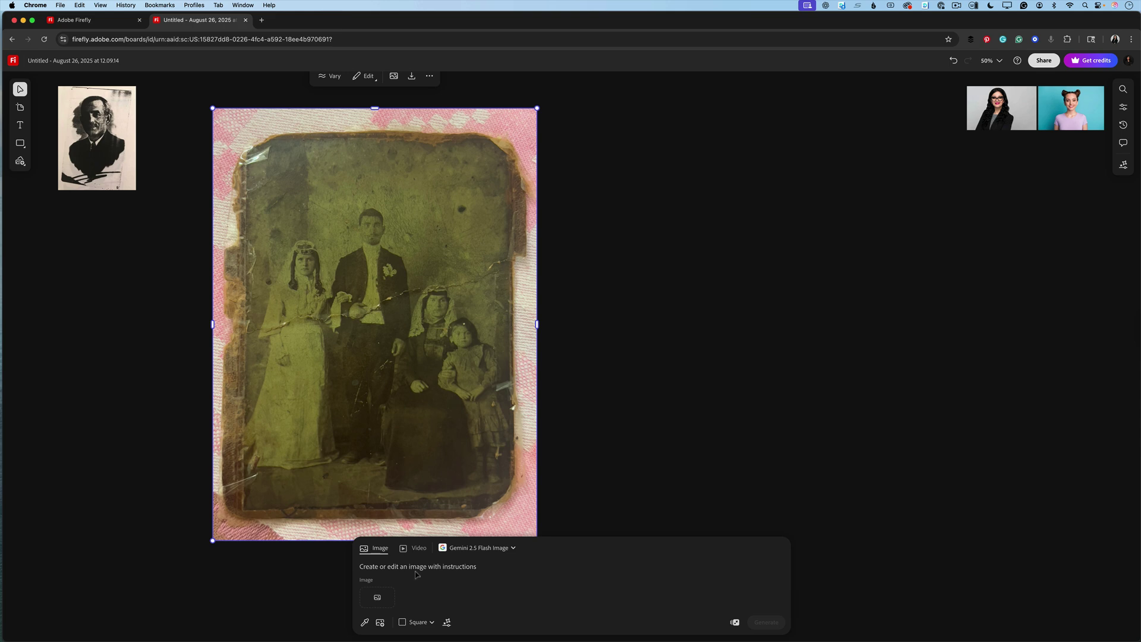
left_click(377, 596)
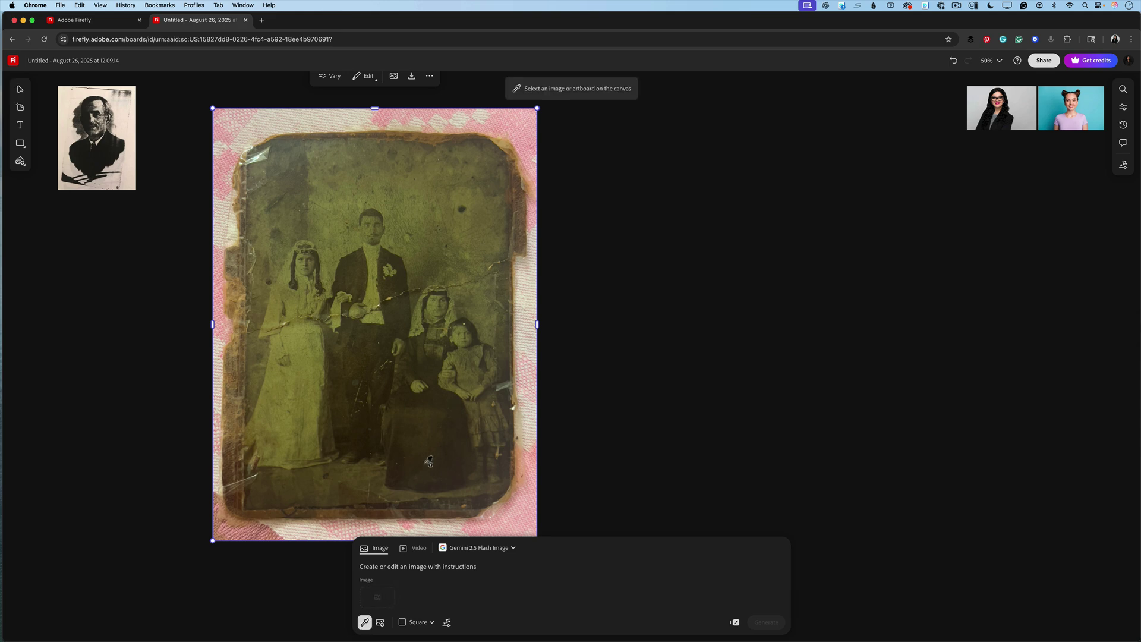
left_click(427, 232)
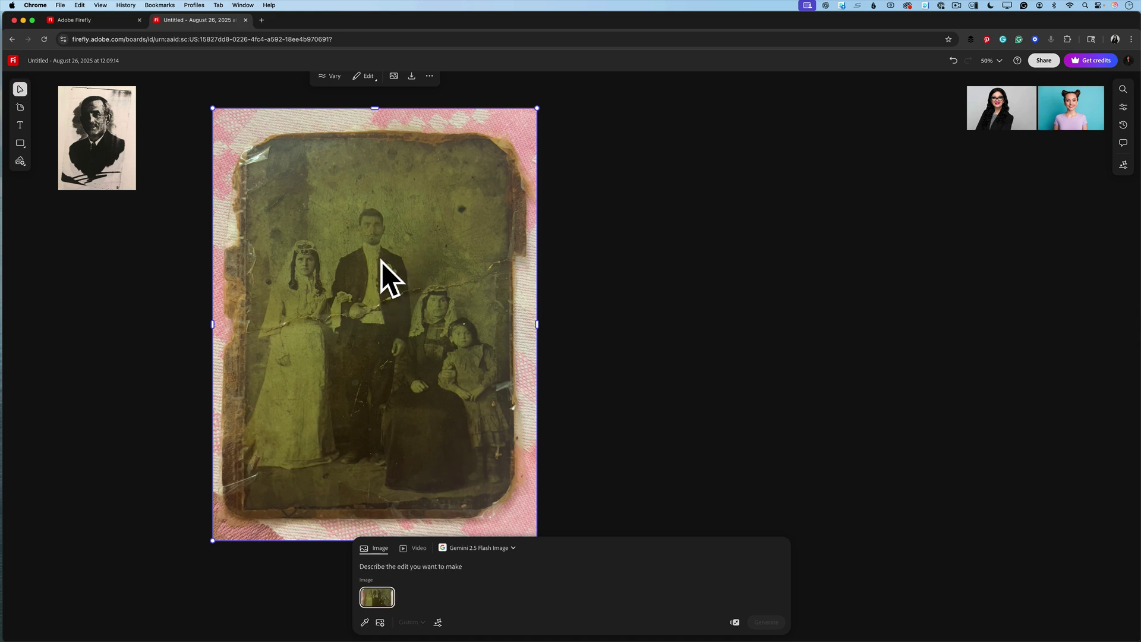
- Generate an edit with the prompt "Restore this photo removing dust and scratches and convert to color."
right_click(383, 566)
left_click(488, 594)
type("Restore this photo removing dust and scratches and convert to color.")
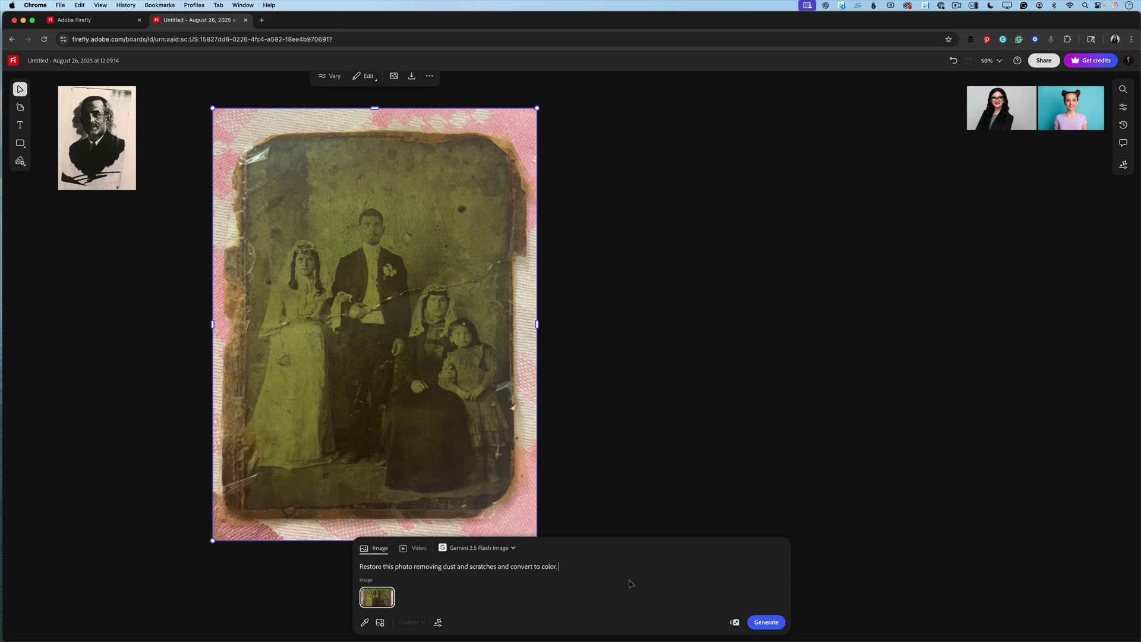
left_click(768, 623)
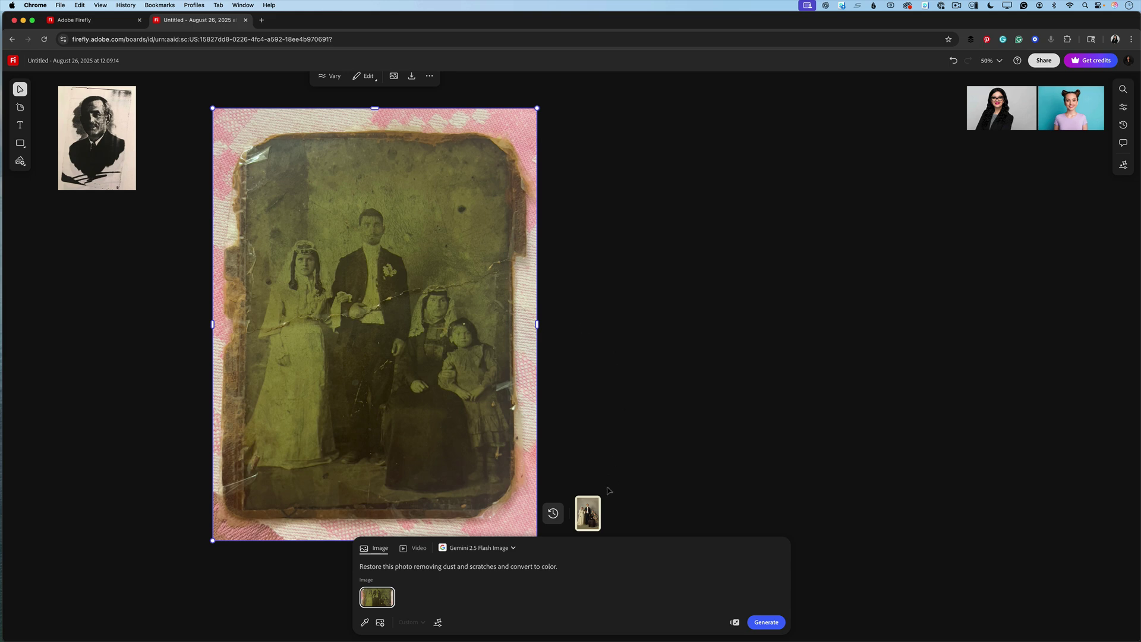
- Place the restored wedding photo beside the original at matching height, and shrink the pair into the space beside the man's portrait
left_click_drag(588, 508, 554, 113)
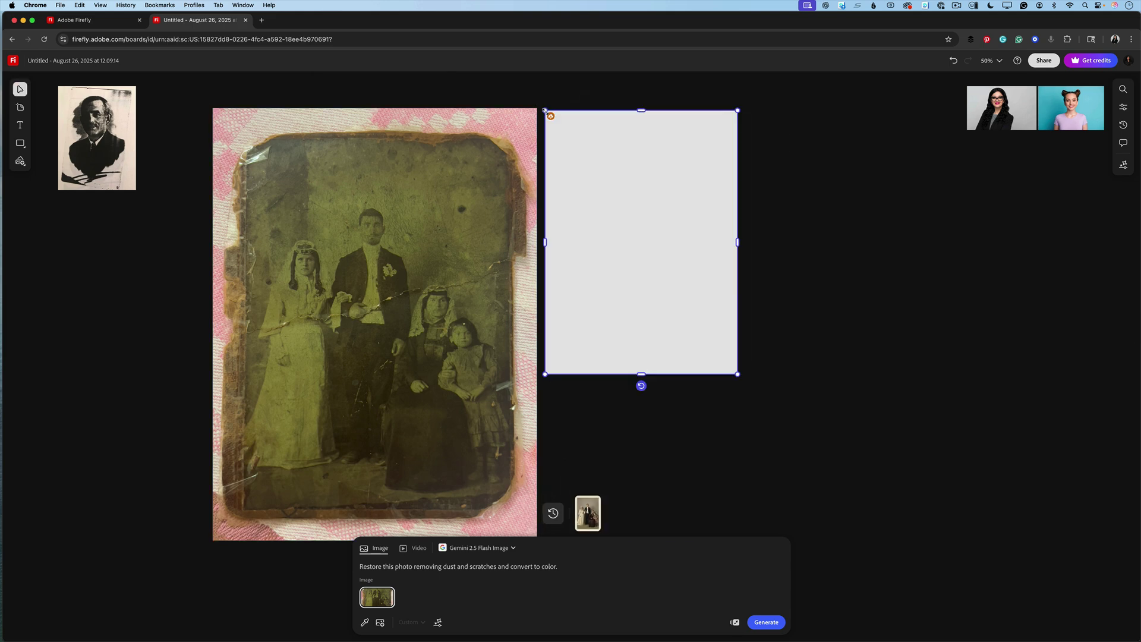
left_click_drag(736, 370, 856, 545)
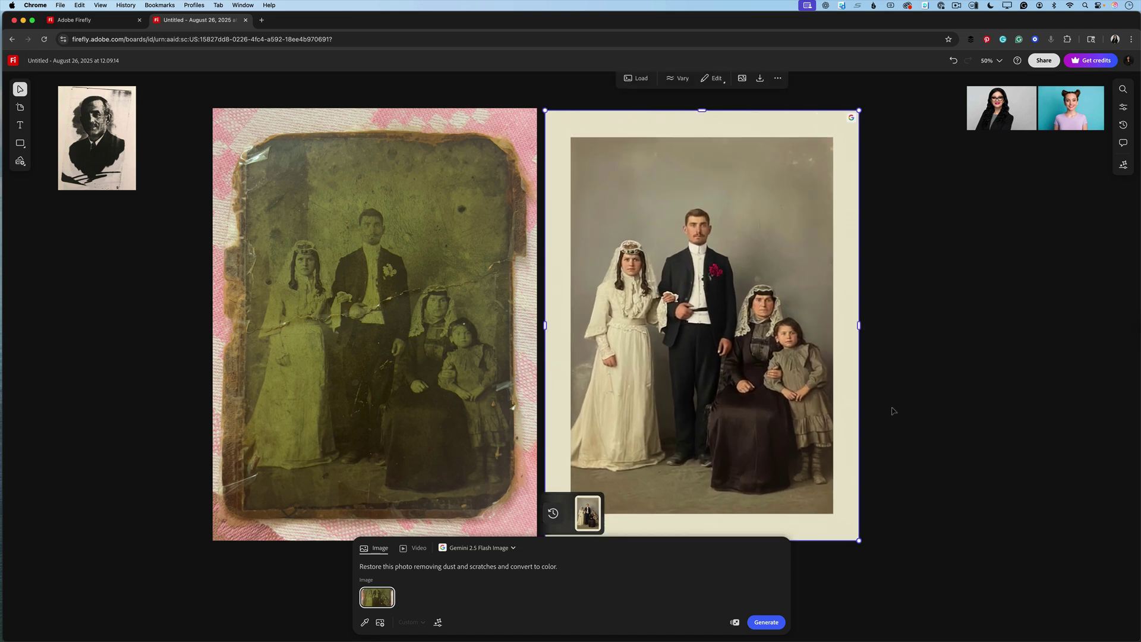
left_click_drag(209, 95, 254, 124)
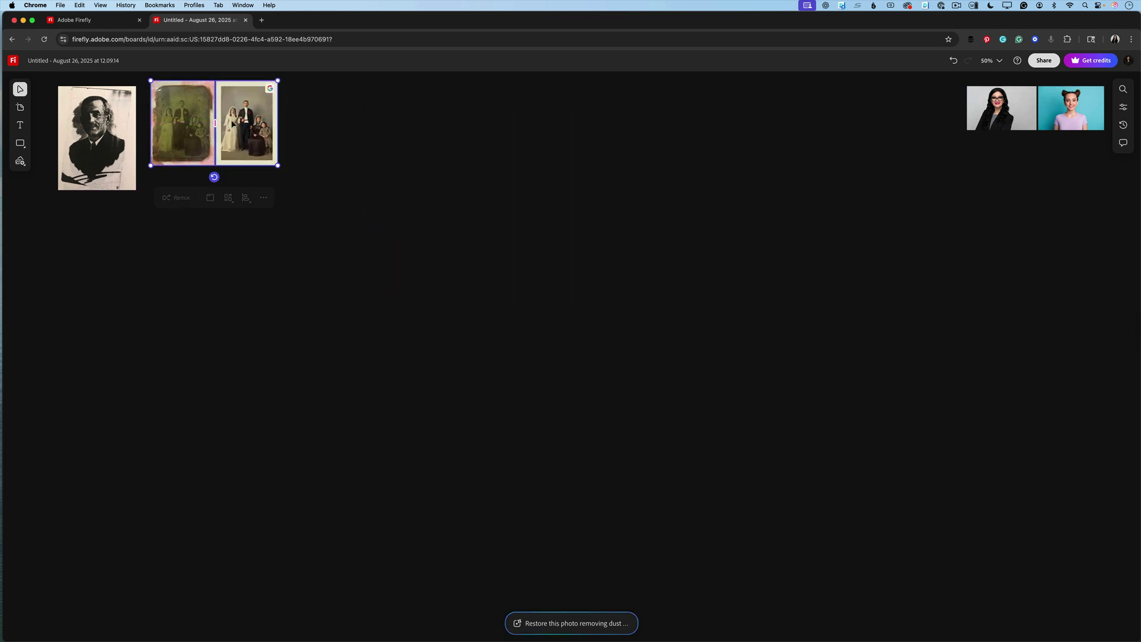
- Move the black-and-white portrait of the man into the middle of the board and enlarge it
left_click(97, 136)
left_click_drag(97, 136, 371, 203)
left_click_drag(410, 257, 678, 531)
left_click_drag(569, 456, 553, 449)
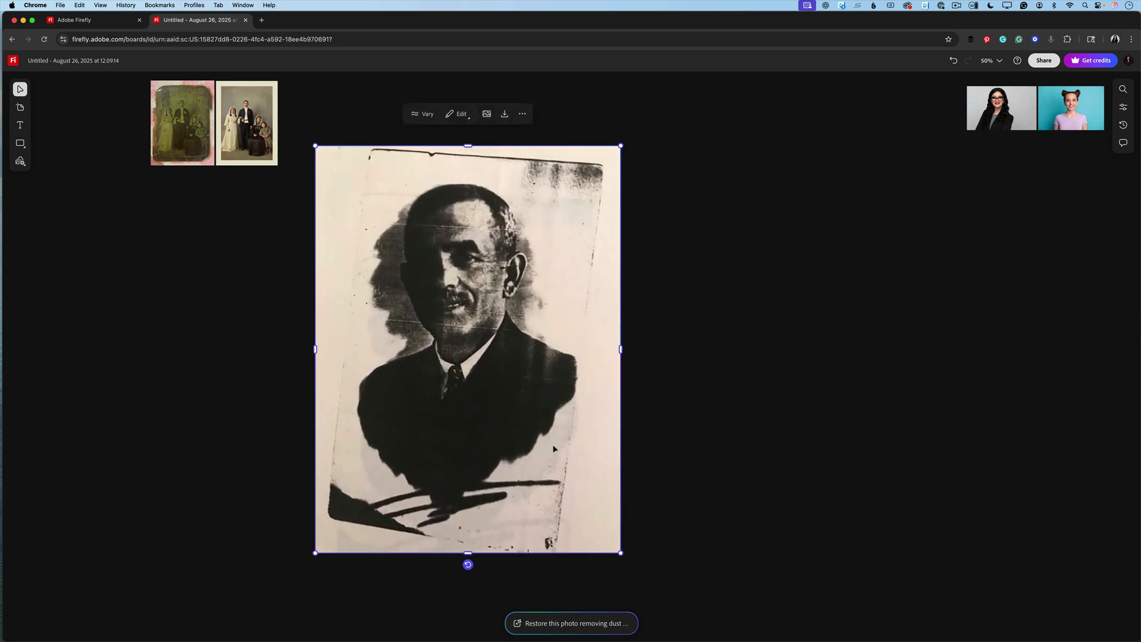
- Replace the reference image with the man's portrait and generate a colour restoration using the existing prompt
left_click(551, 624)
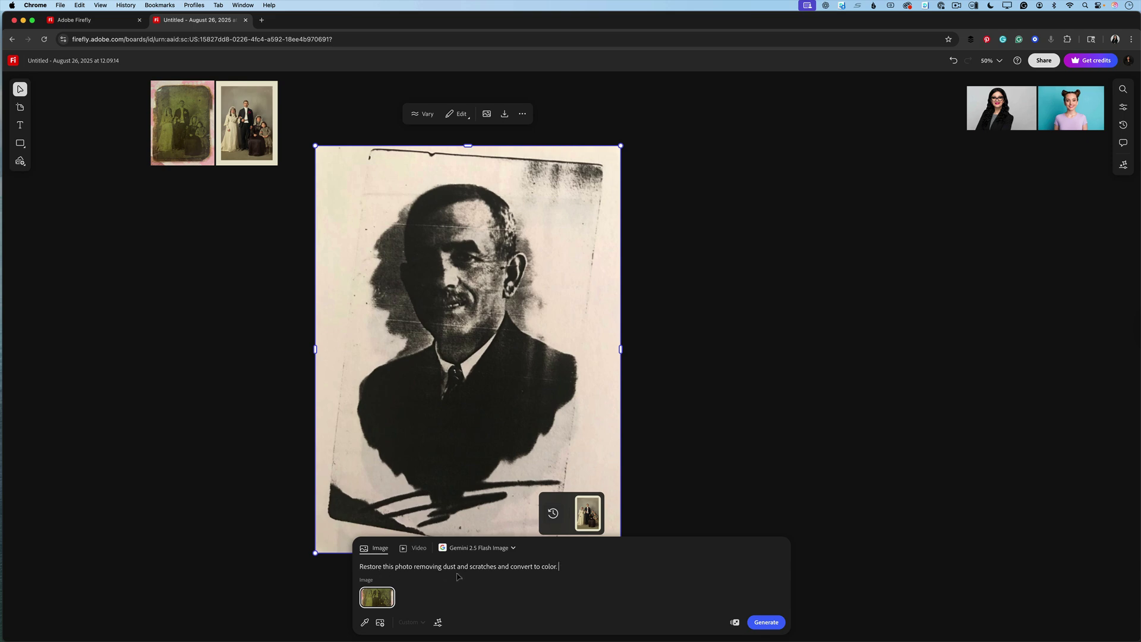
left_click(394, 591)
left_click(379, 597)
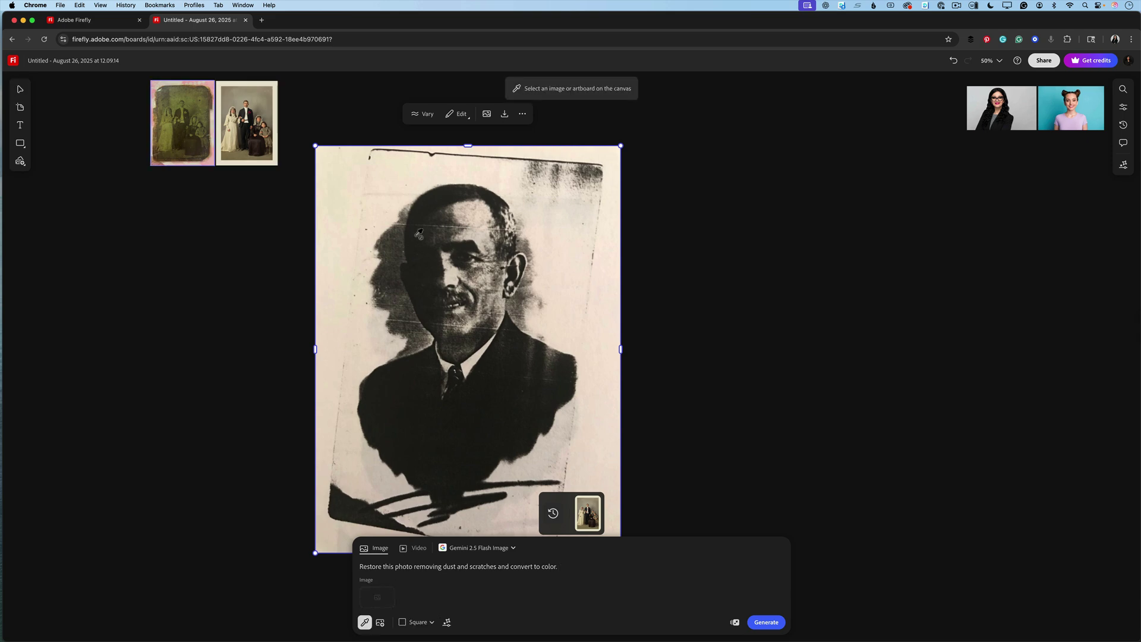
left_click(485, 219)
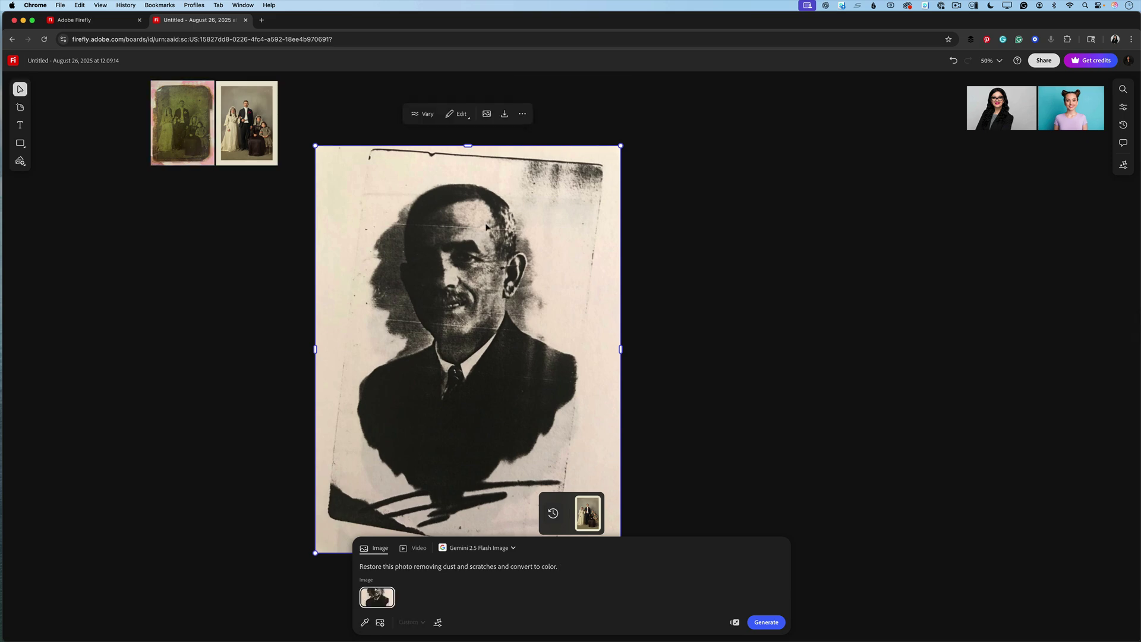
scroll(627, 521, "left", 1)
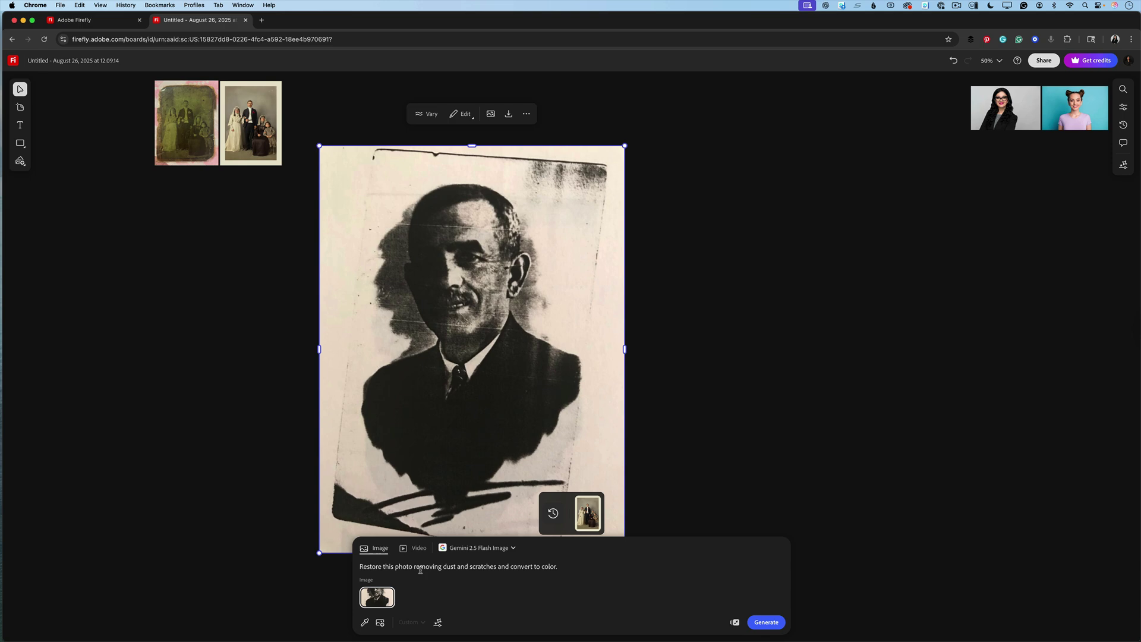
left_click(769, 621)
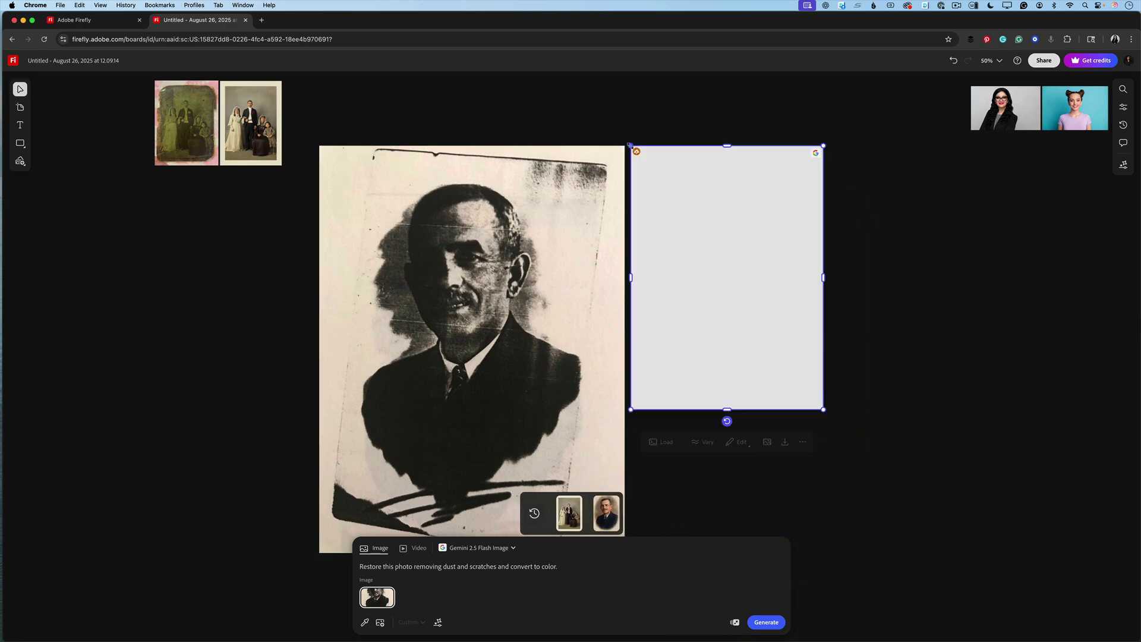
- Enlarge the restored portrait to the original's height, and shrink and line up the pair beside the wedding photos
left_click_drag(823, 409, 928, 553)
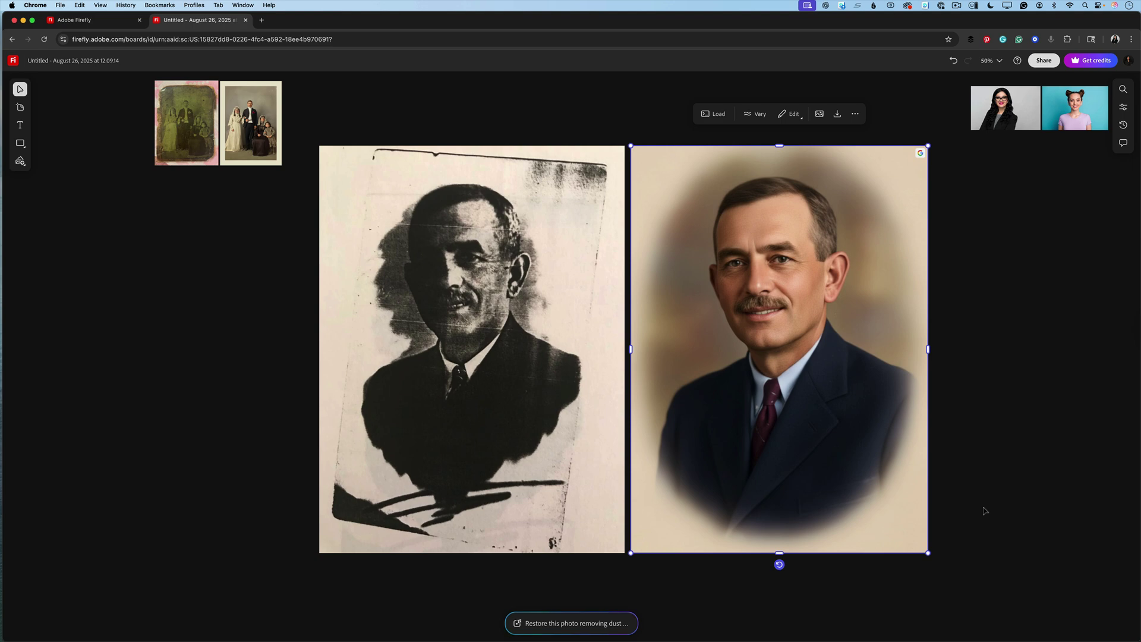
left_click_drag(304, 123, 486, 166)
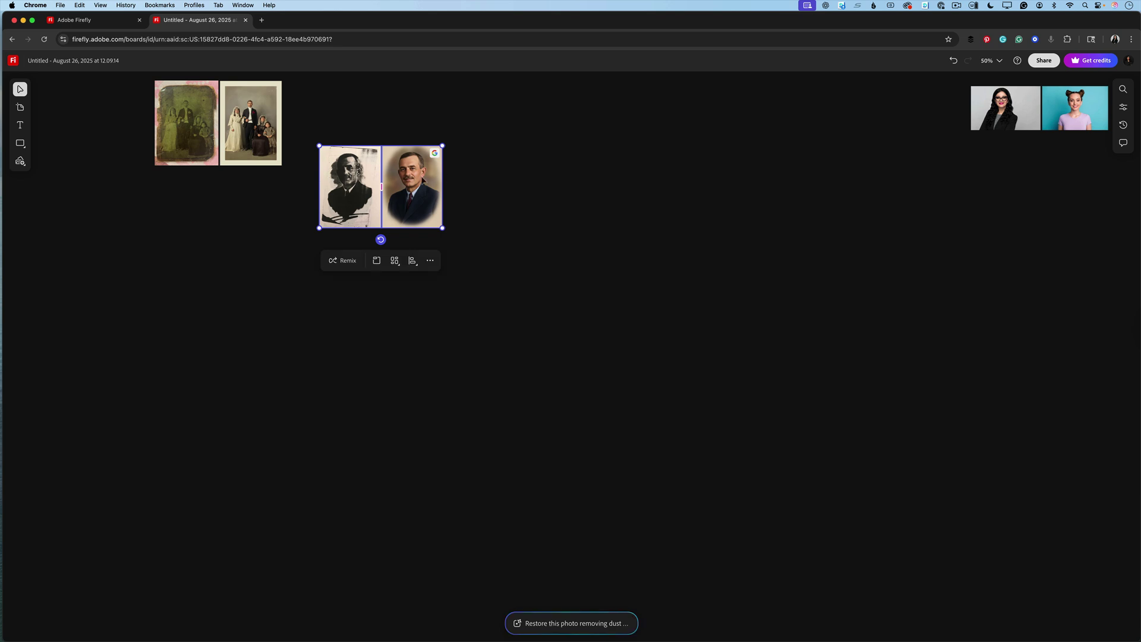
left_click_drag(418, 176, 387, 112)
left_click_drag(410, 163, 413, 165)
left_click(610, 179)
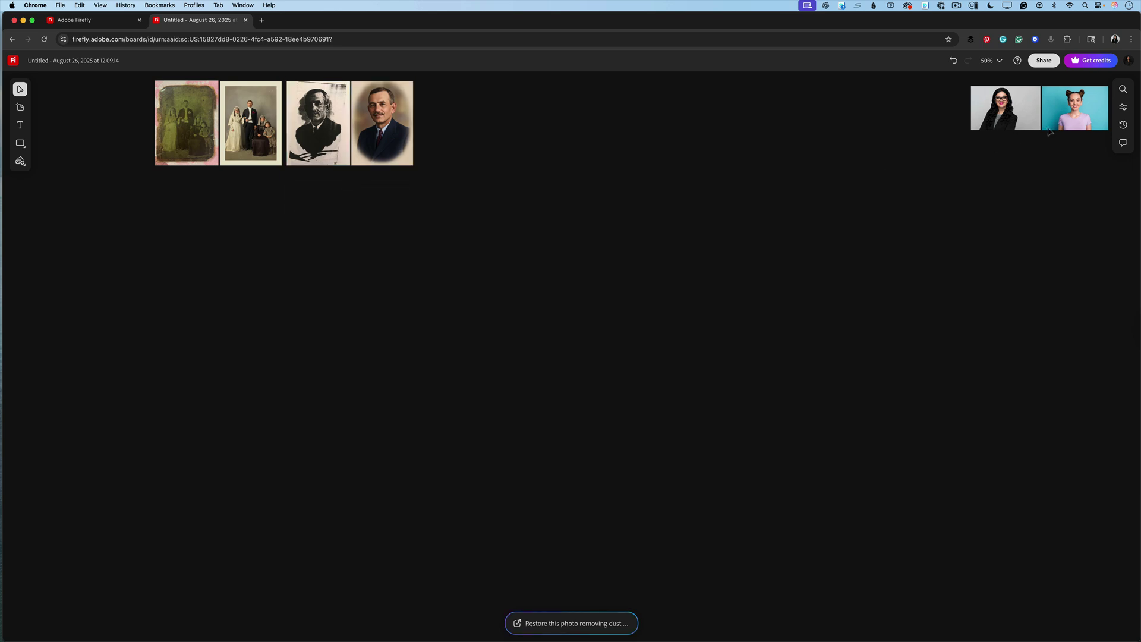
- Move and enlarge the photo of the woman with hair buns on the board and make it the new reference image
left_click_drag(1067, 121, 772, 484)
left_click_drag(484, 440, 466, 416)
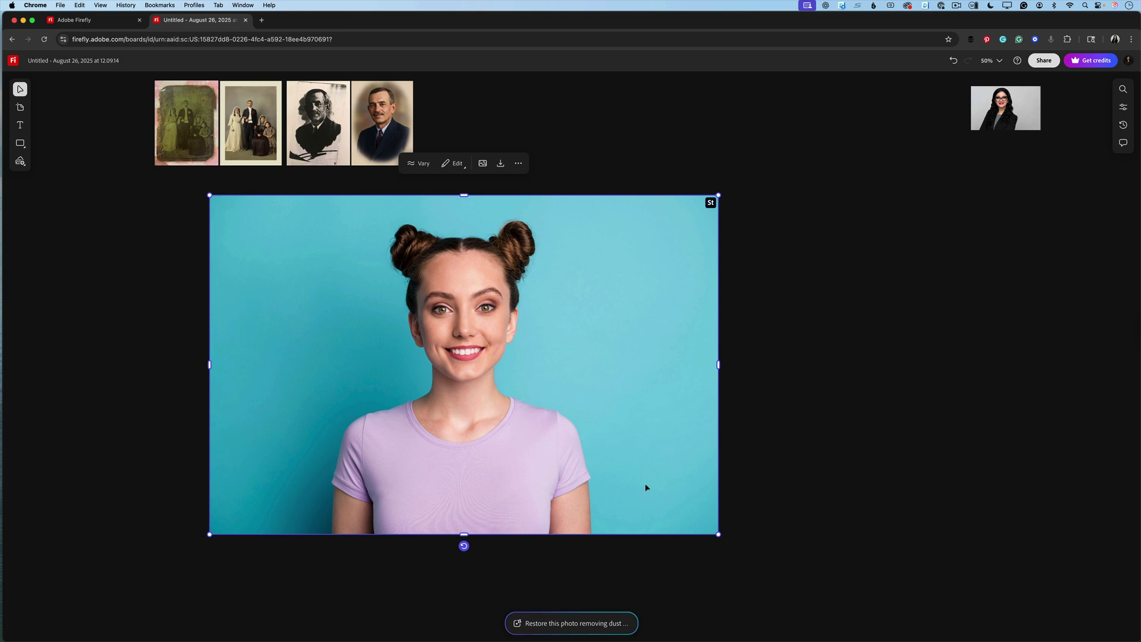
left_click(556, 623)
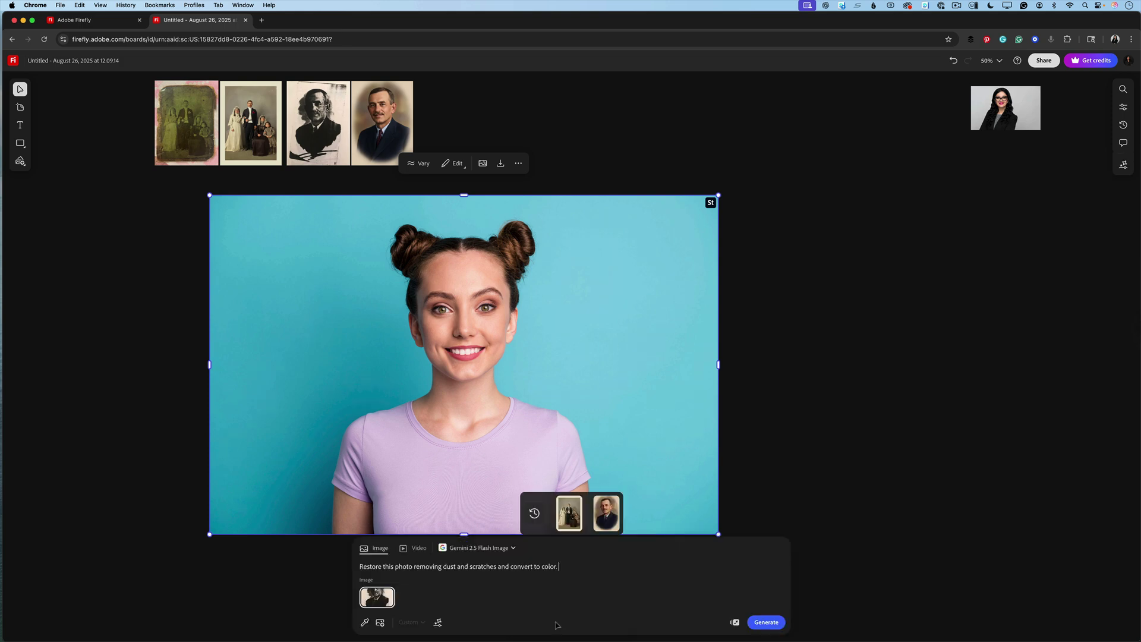
mouse_move(393, 588)
left_click(392, 588)
left_click(377, 597)
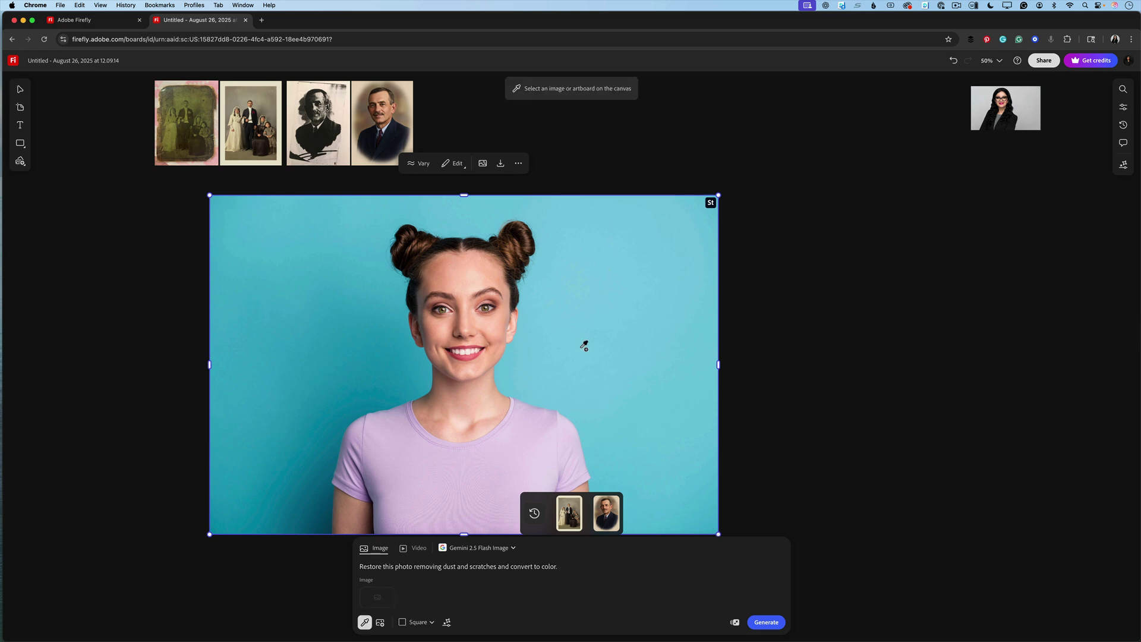
left_click(553, 290)
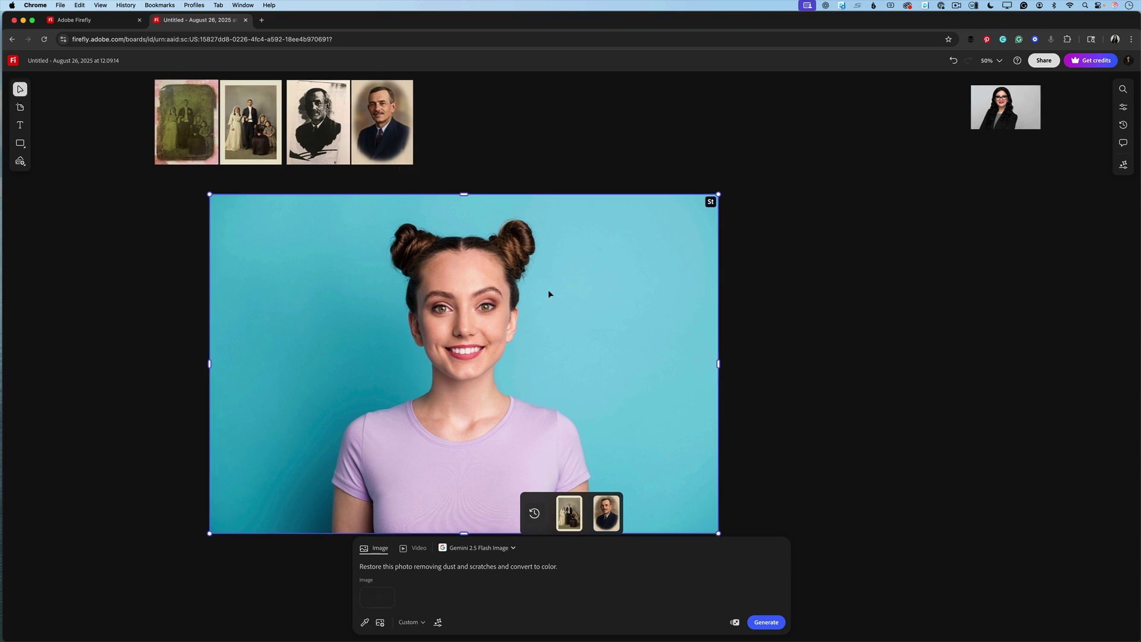
- Replace the prompt with "turn the head to the right" and generate the edited image
triple_click(448, 567)
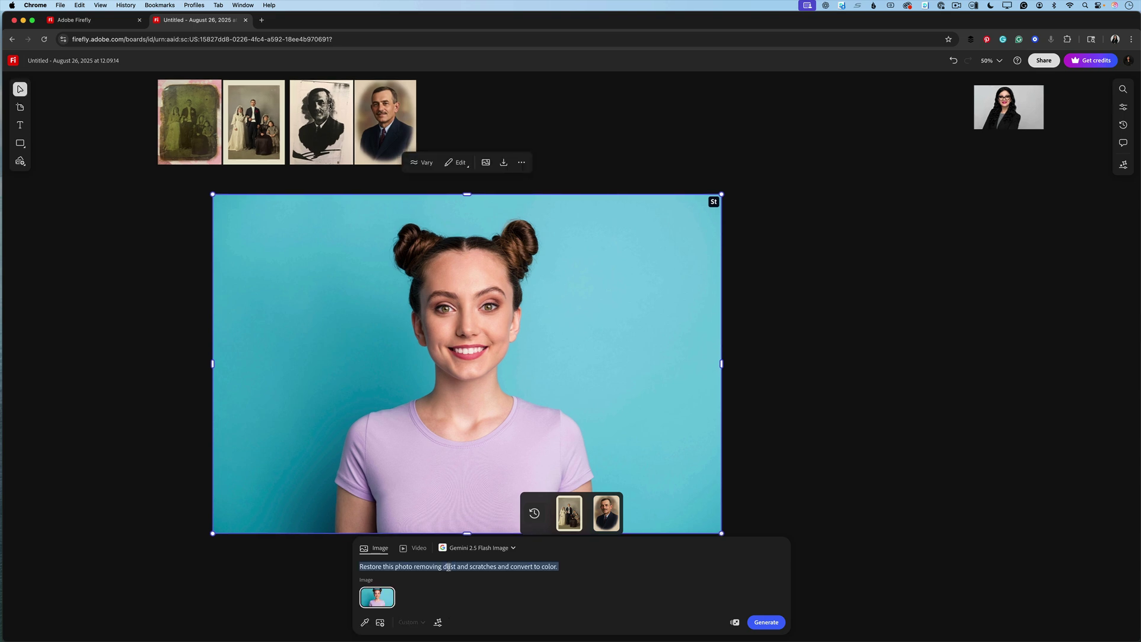
type("turn the ")
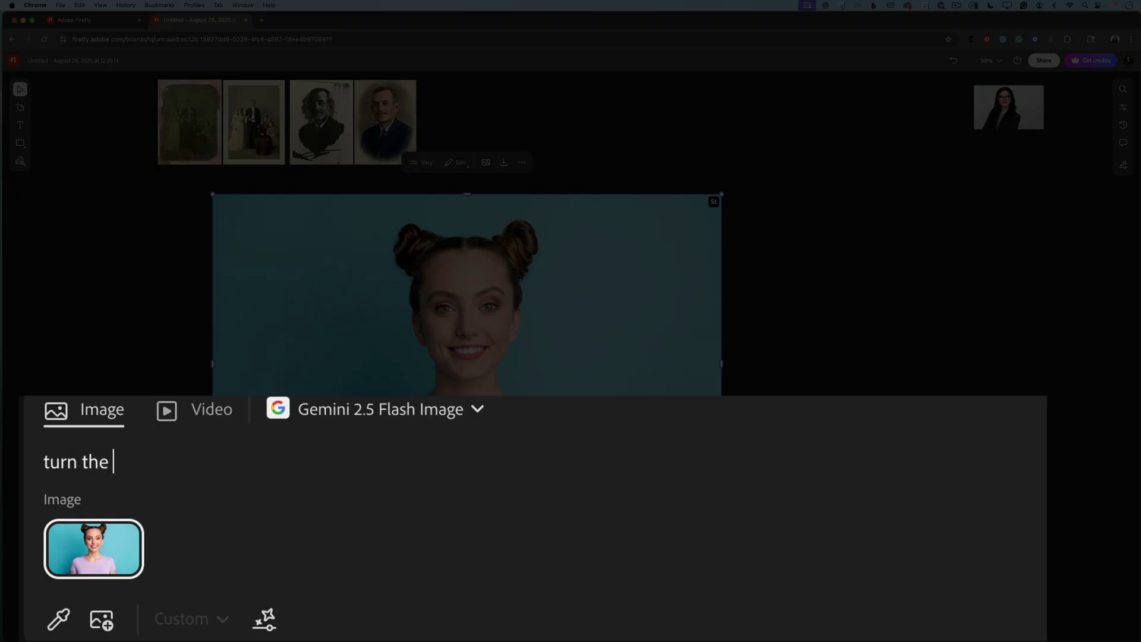
type("head to the rig")
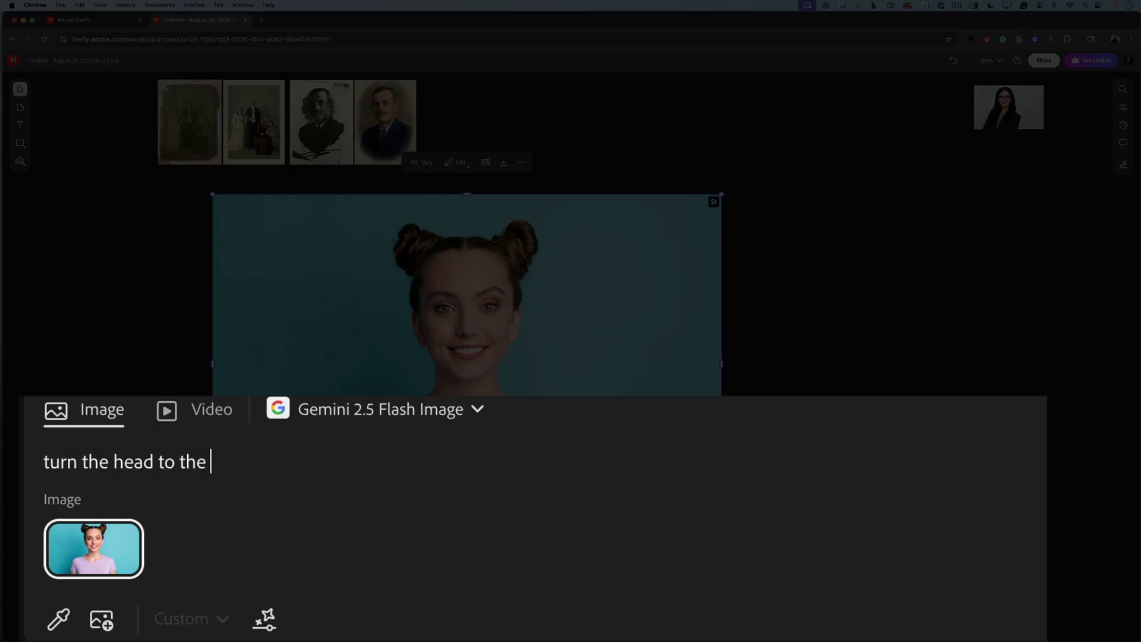
type("ht")
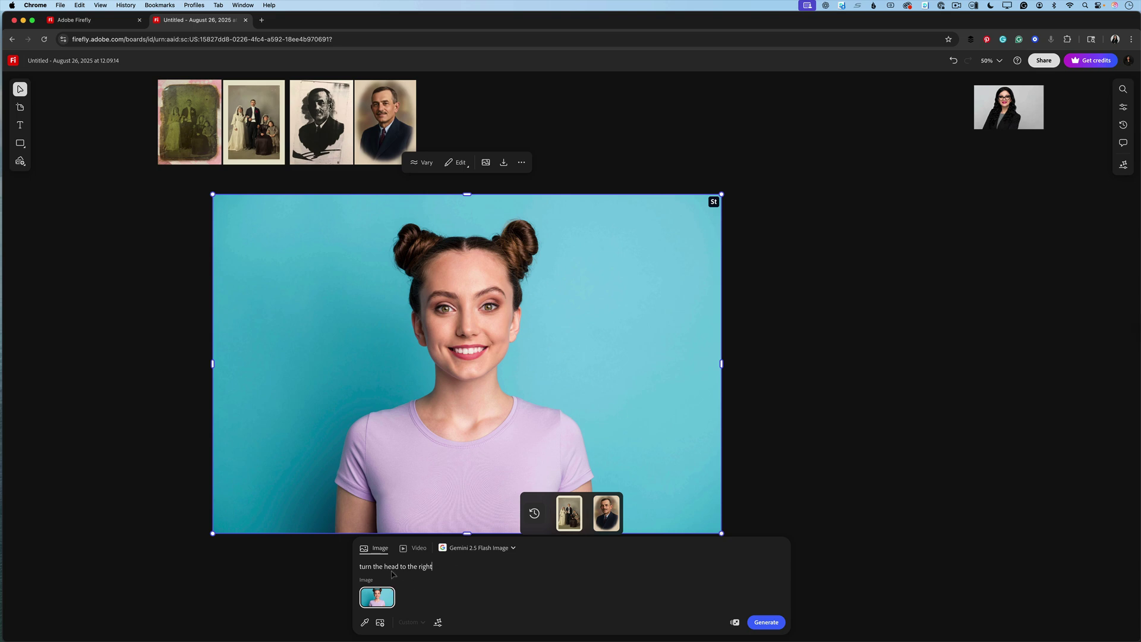
left_click(770, 623)
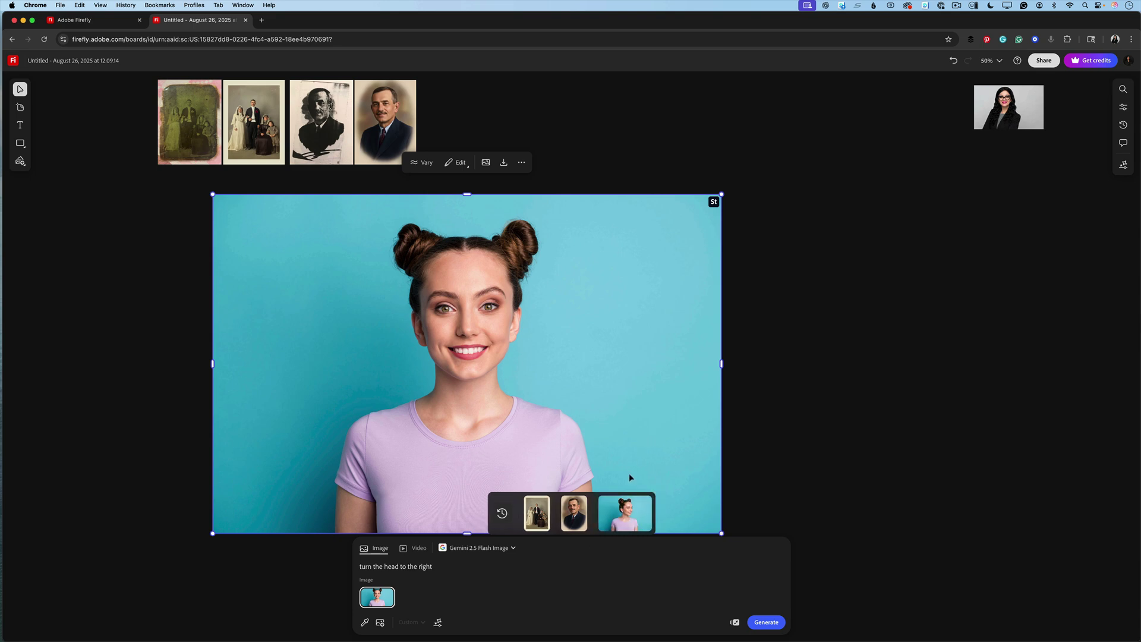
- Place the turned-head result side by side with the original photo of the woman and enlarge it to the same size
left_click_drag(626, 511, 728, 194)
left_click_drag(596, 382, 429, 362)
left_click_drag(774, 273, 637, 260)
left_click_drag(841, 366, 1053, 540)
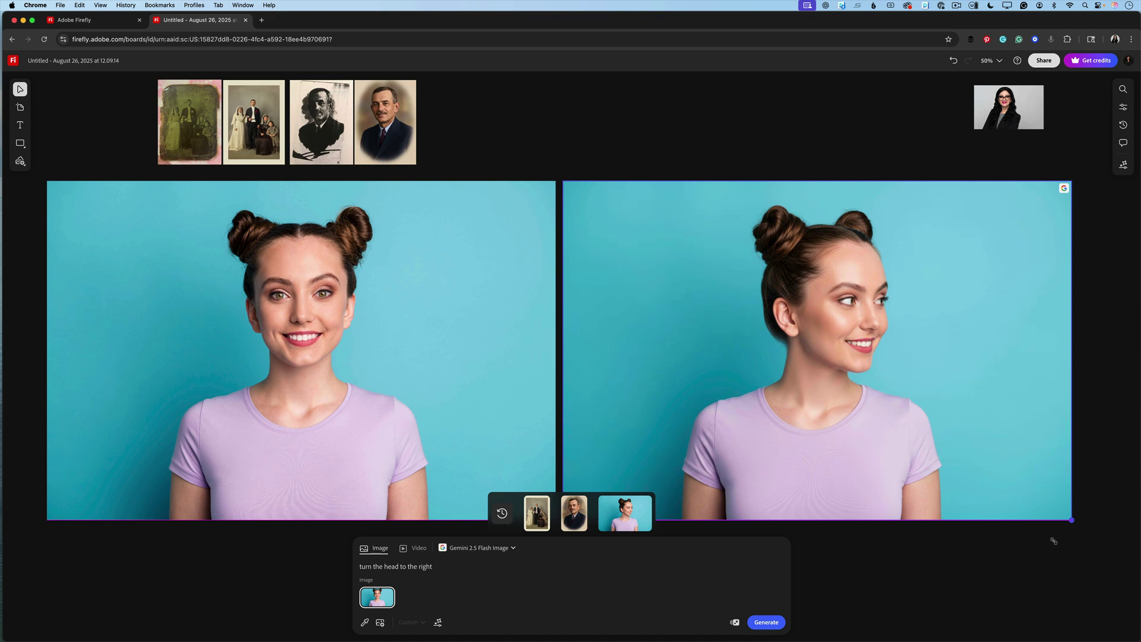
left_click(1051, 556)
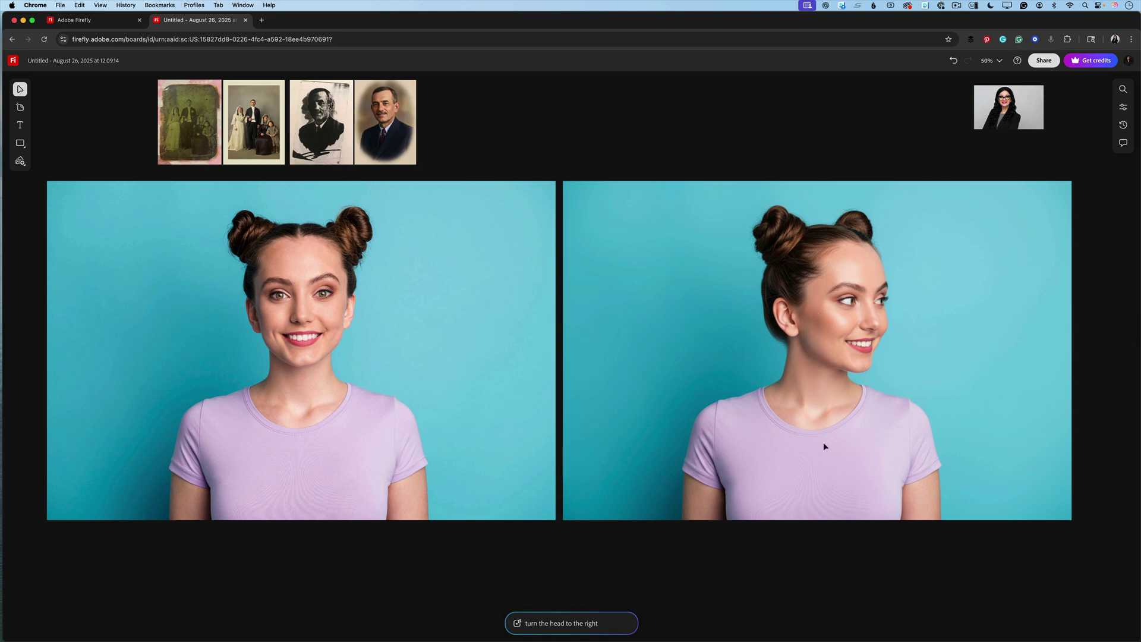
scroll(814, 422, "left", 1)
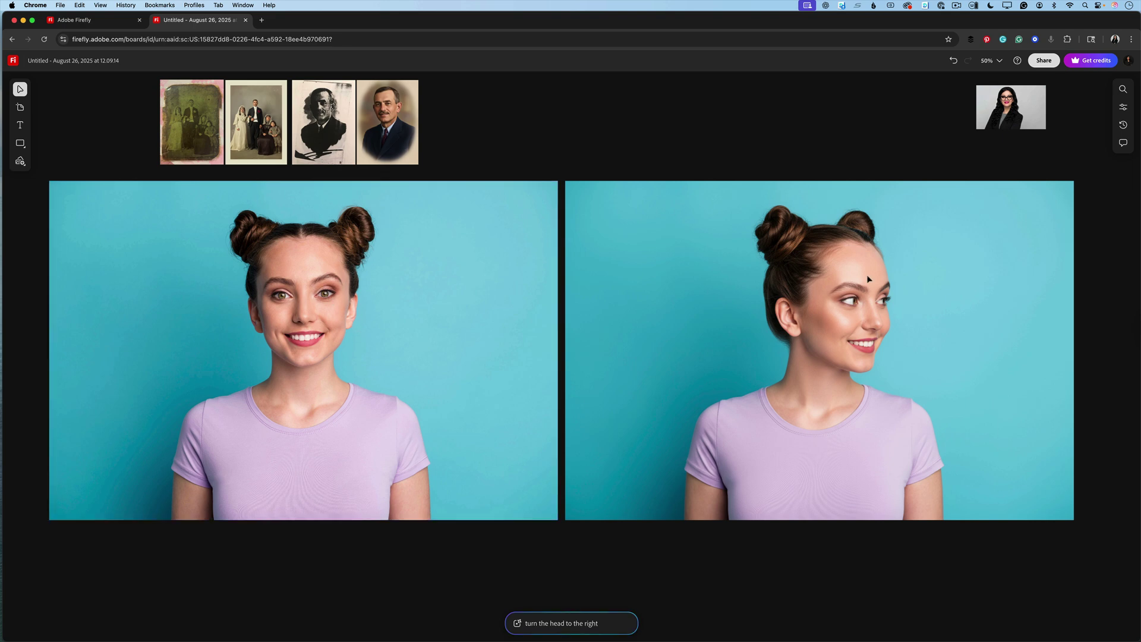
- Shrink the front-facing and turned-head pair of the woman with hair buns and line it up beside the restored portraits
scroll(319, 297, "down", 1)
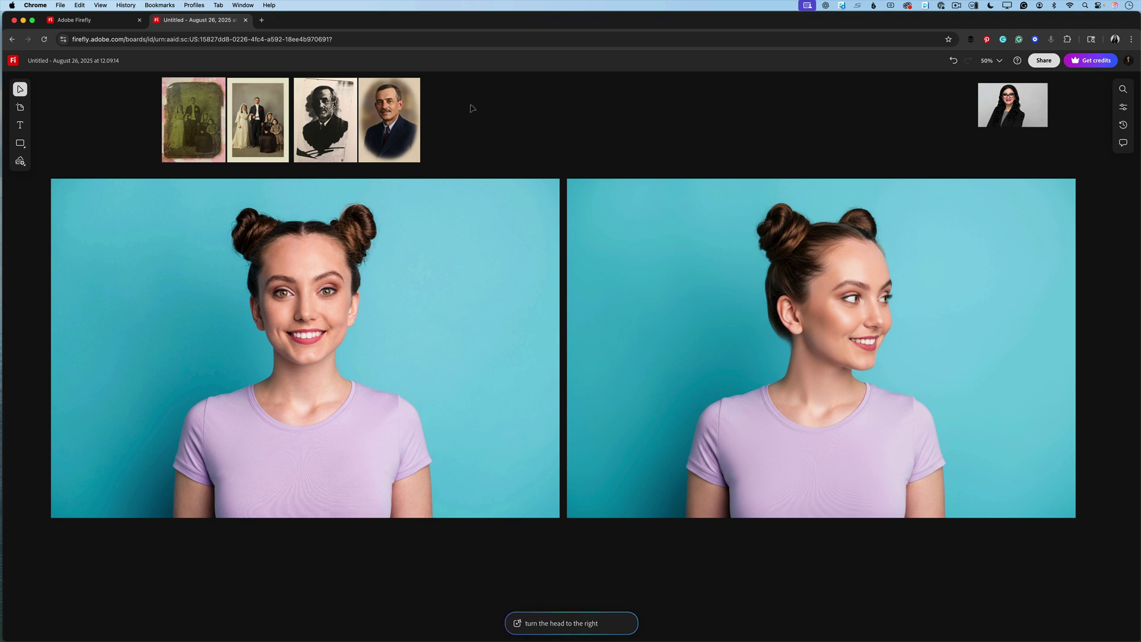
left_click_drag(51, 159, 809, 505)
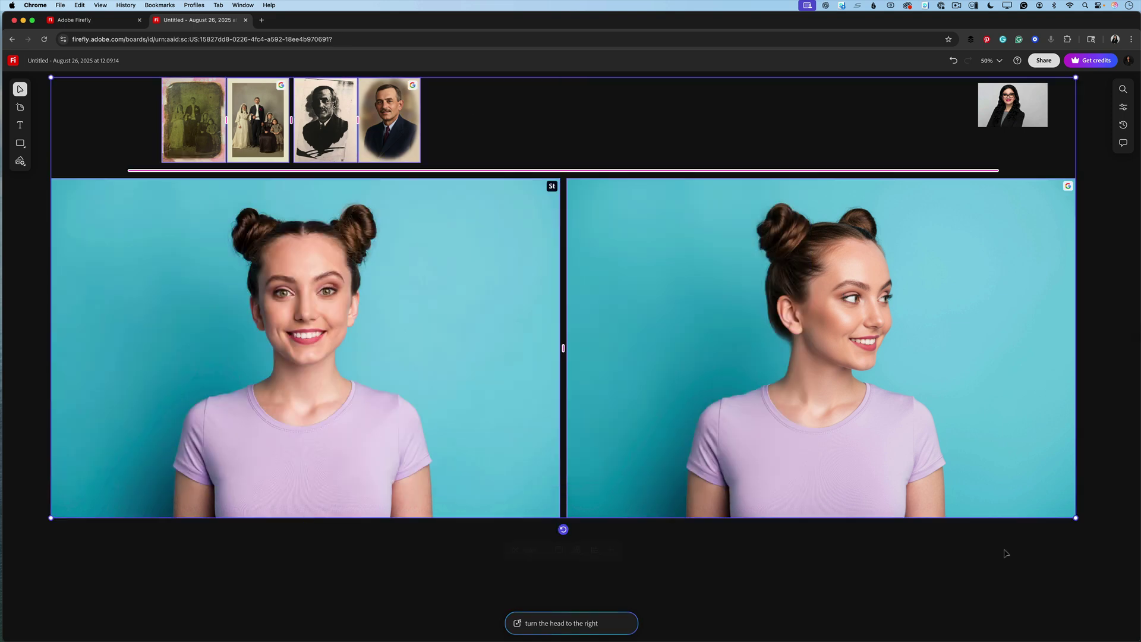
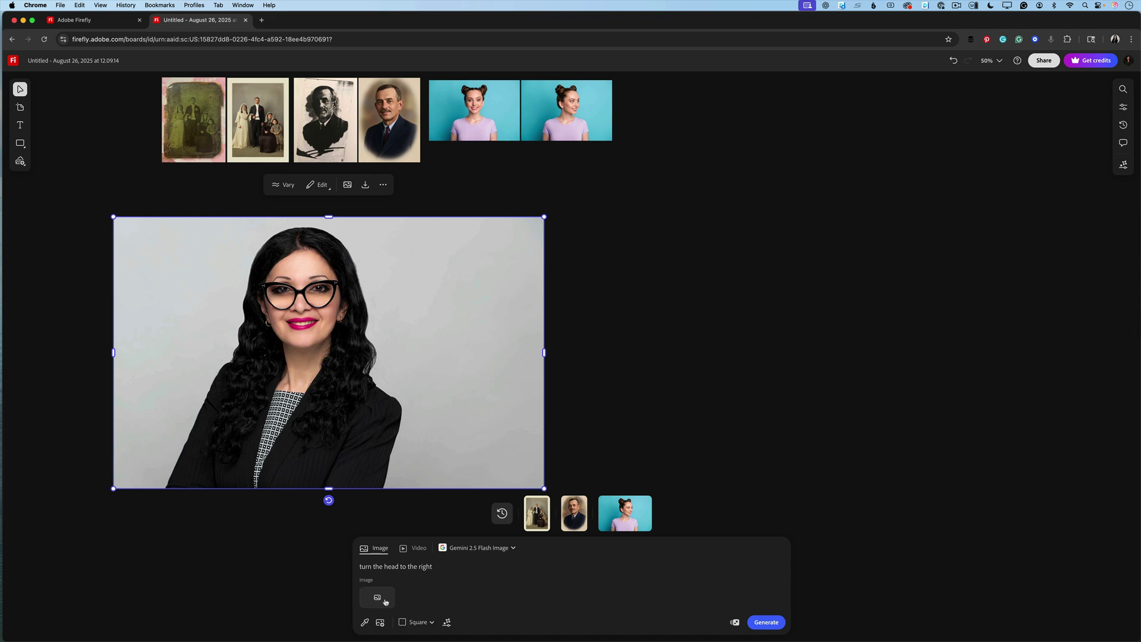
- Make the photo of the woman in glasses the reference image and generate an edit with the prompt "change this outfit to the red dress"
left_click(365, 622)
left_click(392, 308)
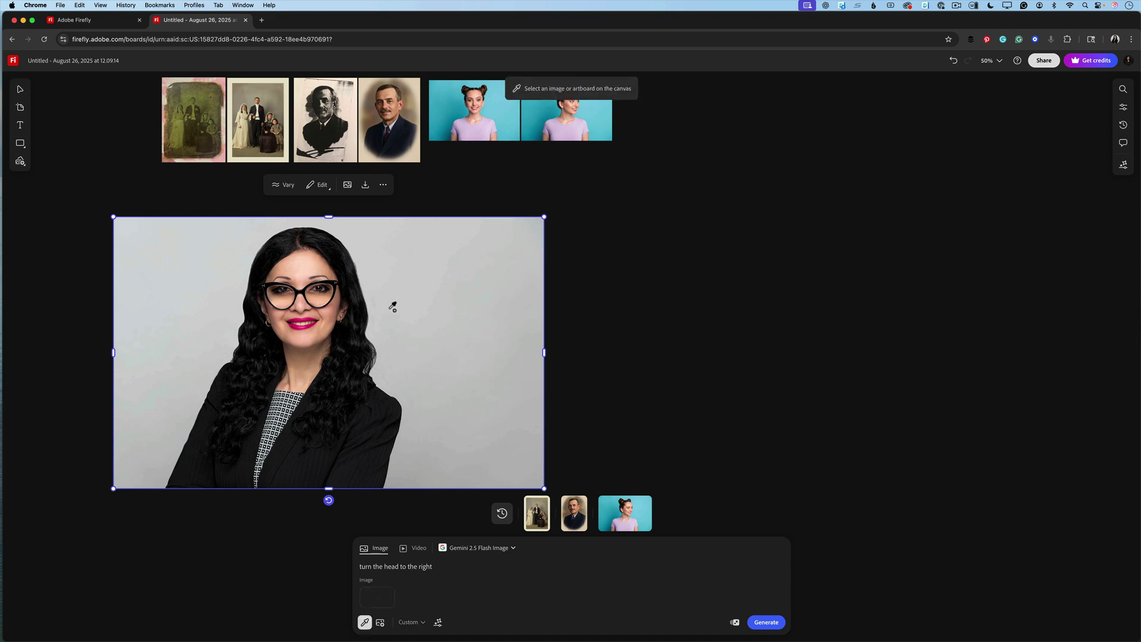
triple_click(403, 566)
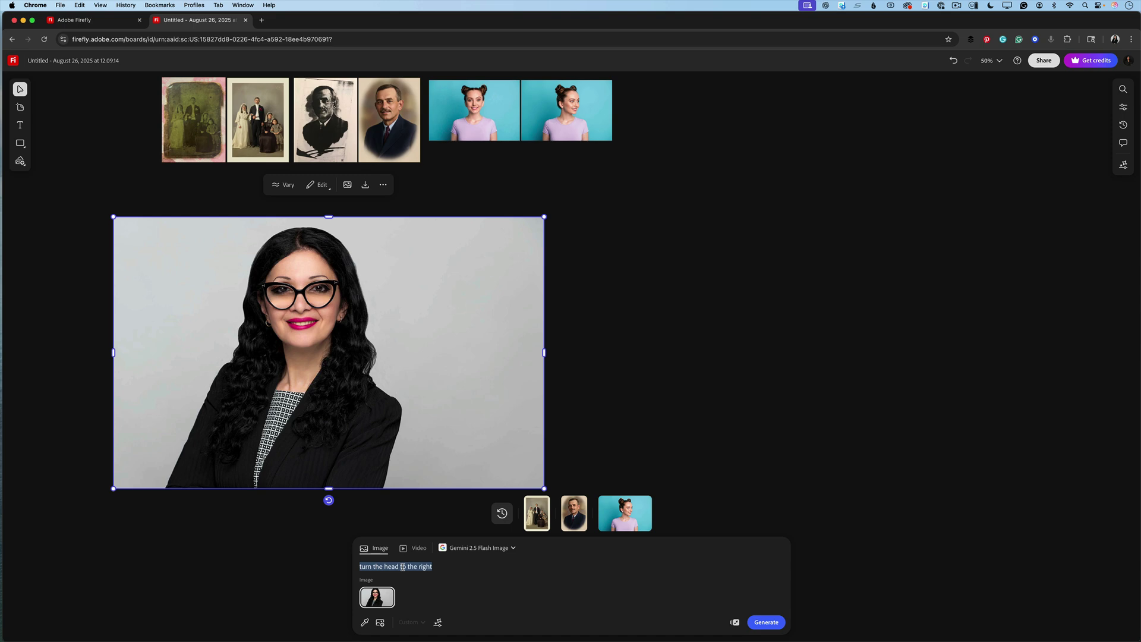
type("change ")
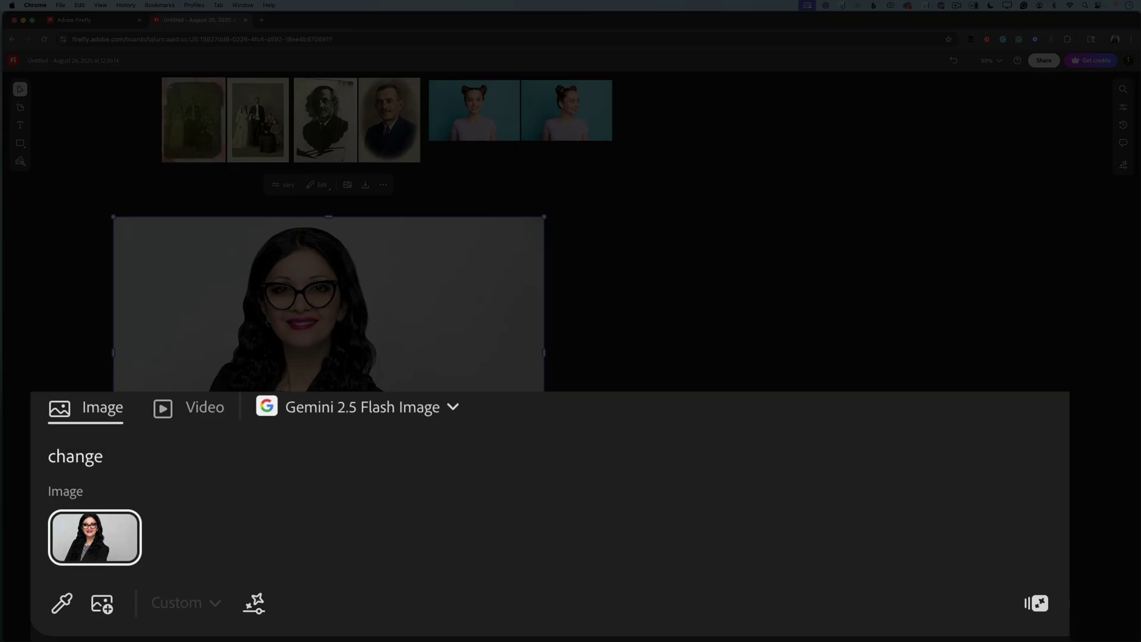
type("this outfit to the re")
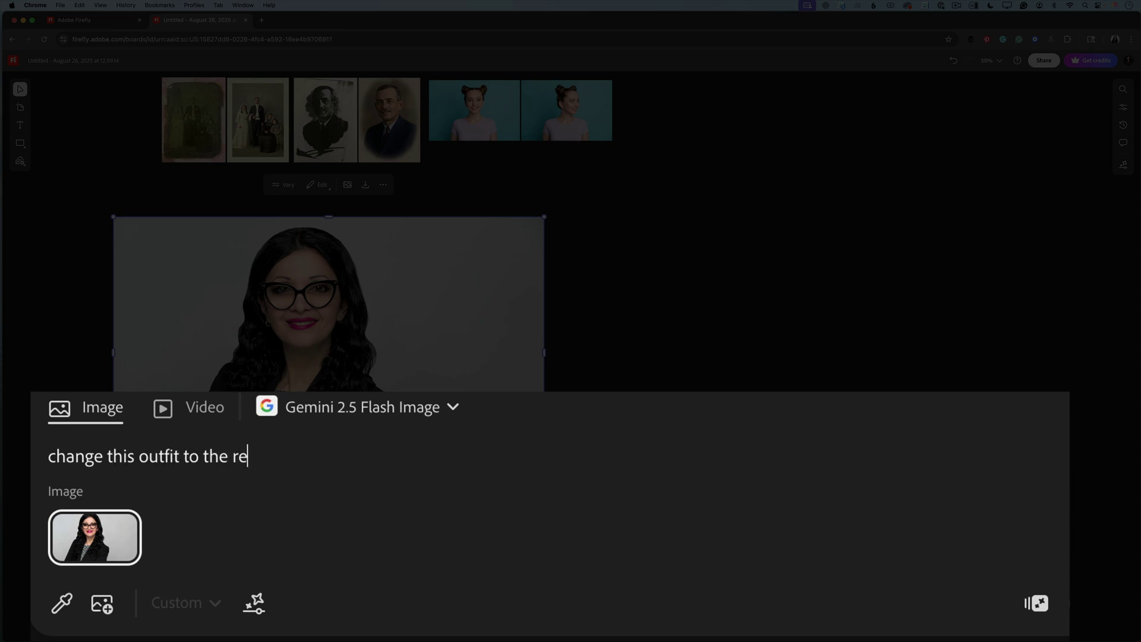
type("d dress")
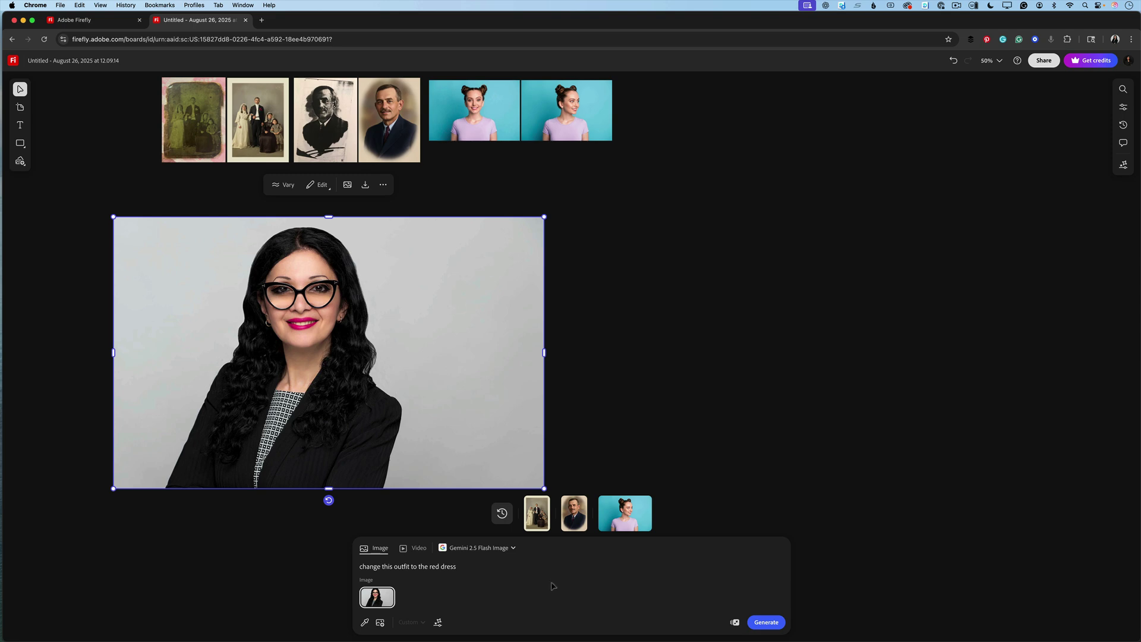
left_click(766, 622)
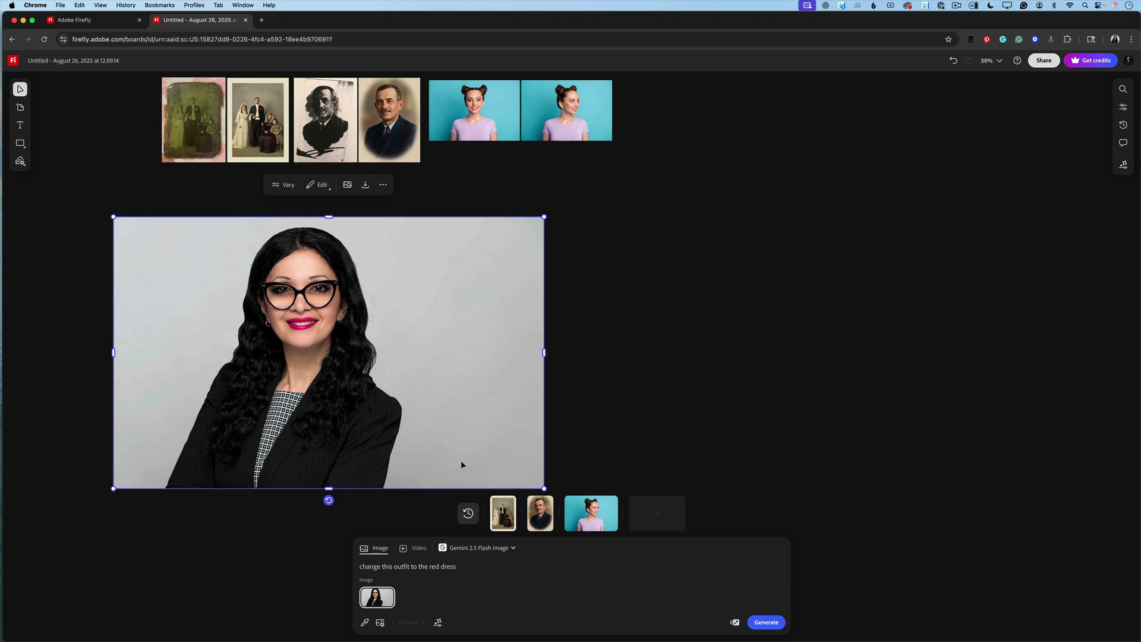
- Place the red-dress result on the board beside the original photo and enlarge it to about the same size
left_click(659, 523)
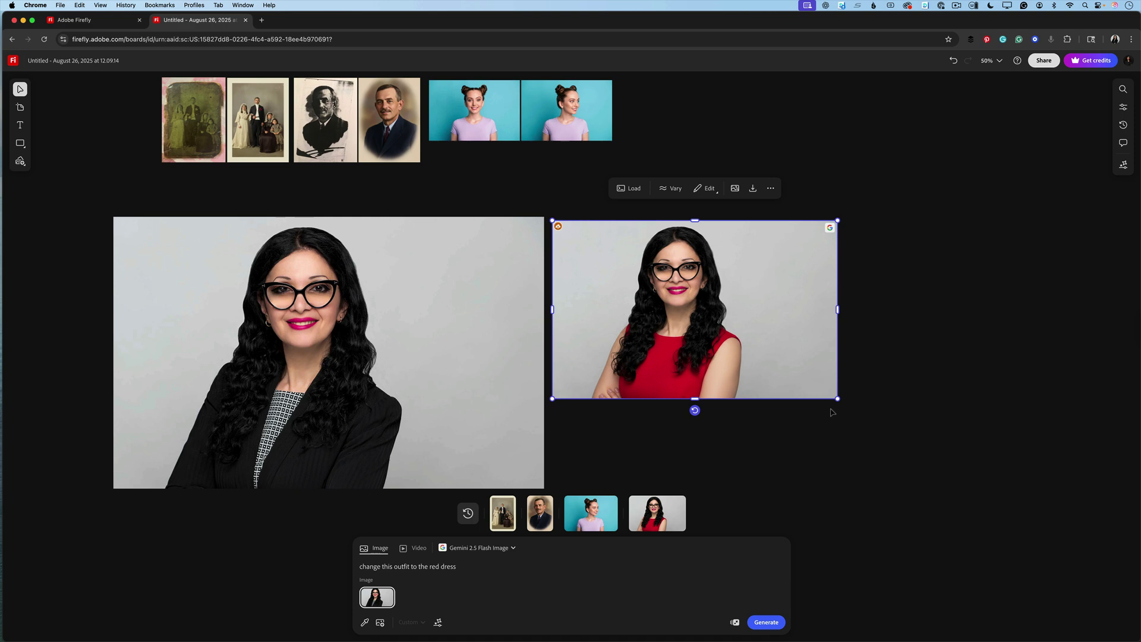
left_click_drag(837, 398, 995, 501)
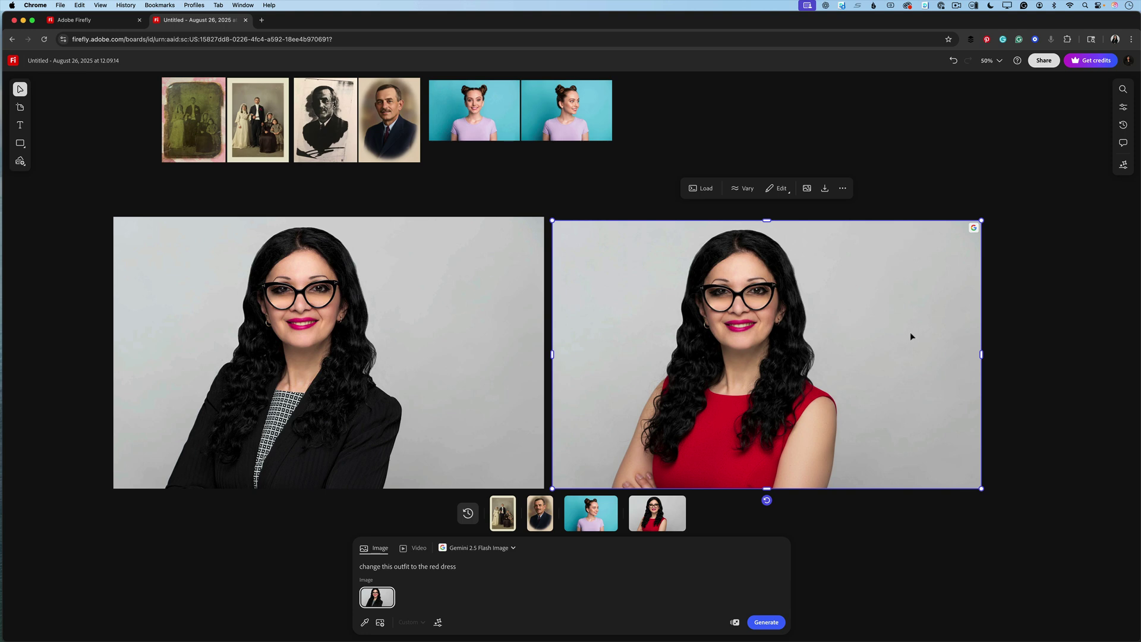
- Switch to the Adobe Firefly home page, open Text to image, and choose Gemini 2.5 Flash Image as the model
left_click(77, 21)
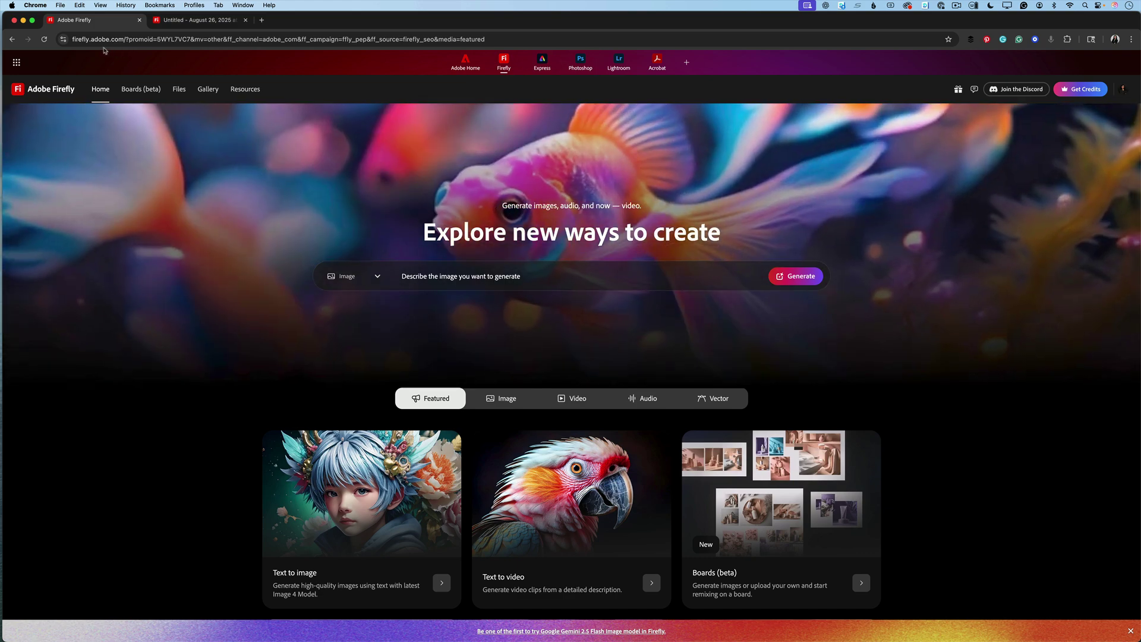
left_click(797, 277)
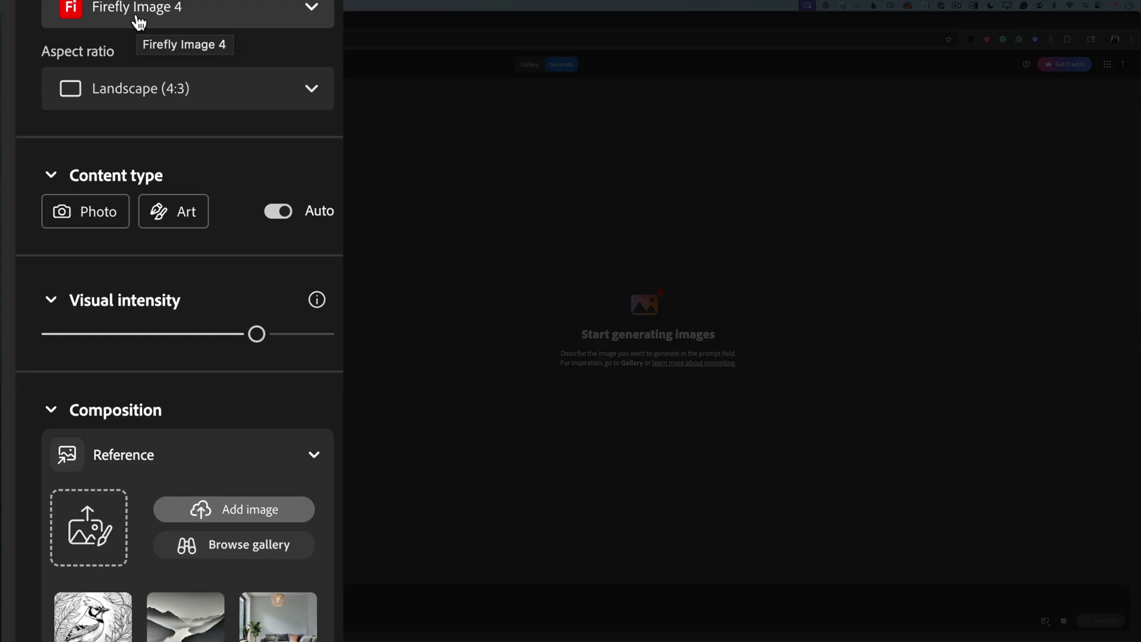
left_click(138, 23)
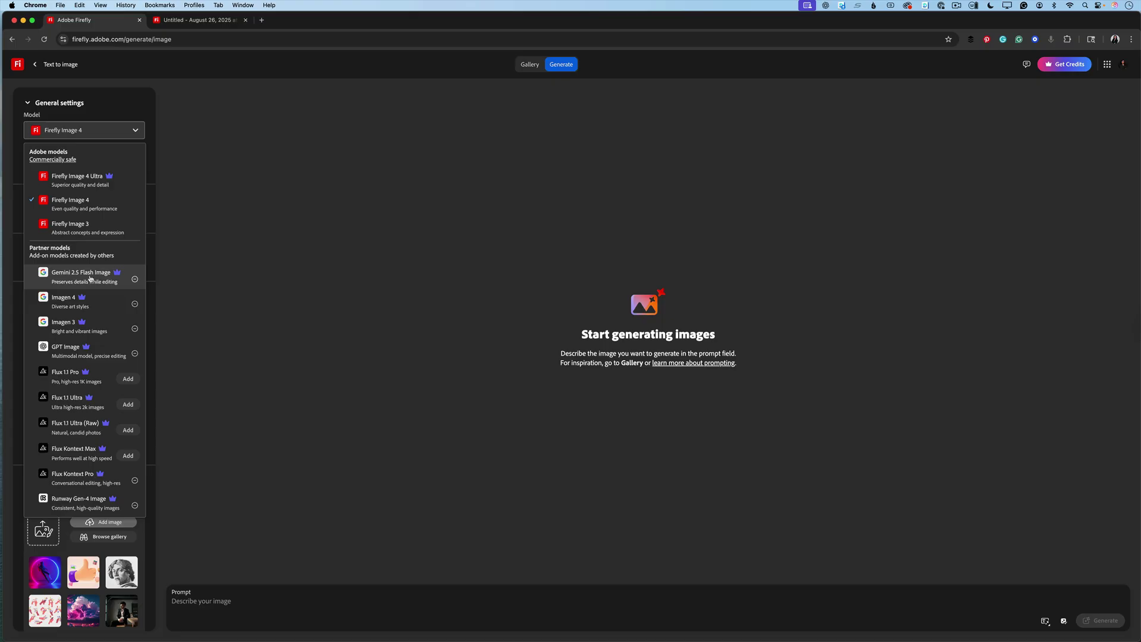
left_click(203, 364)
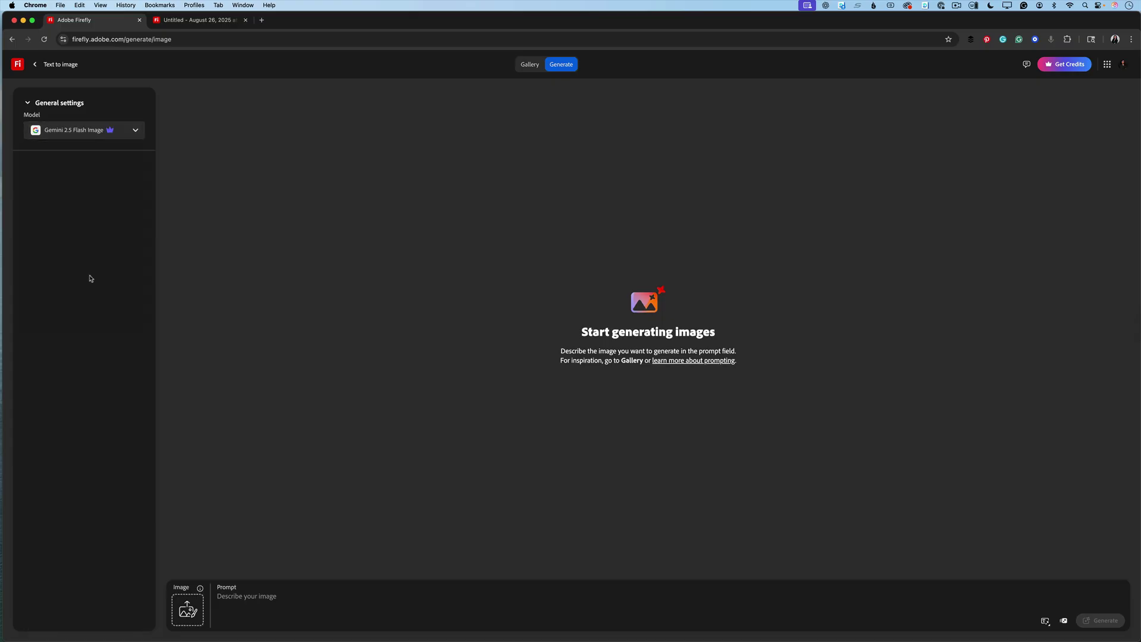
- Upload the old portrait of a woman from the device and generate with the prompt "Restore this photo removing dust and scratches and convert to color."
left_click(184, 611)
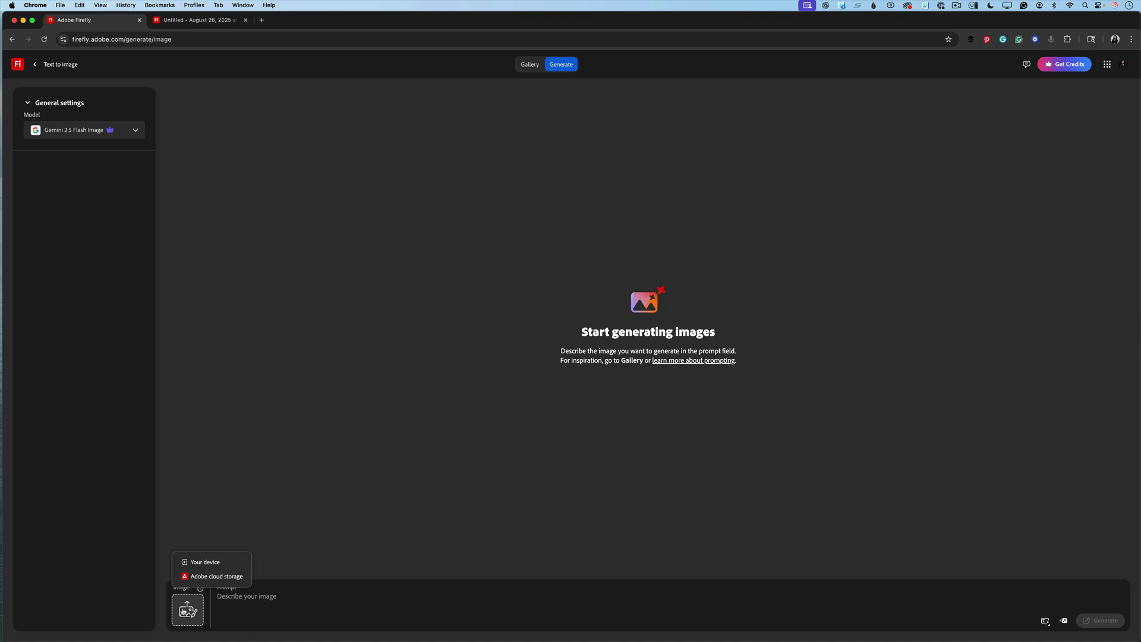
left_click(205, 562)
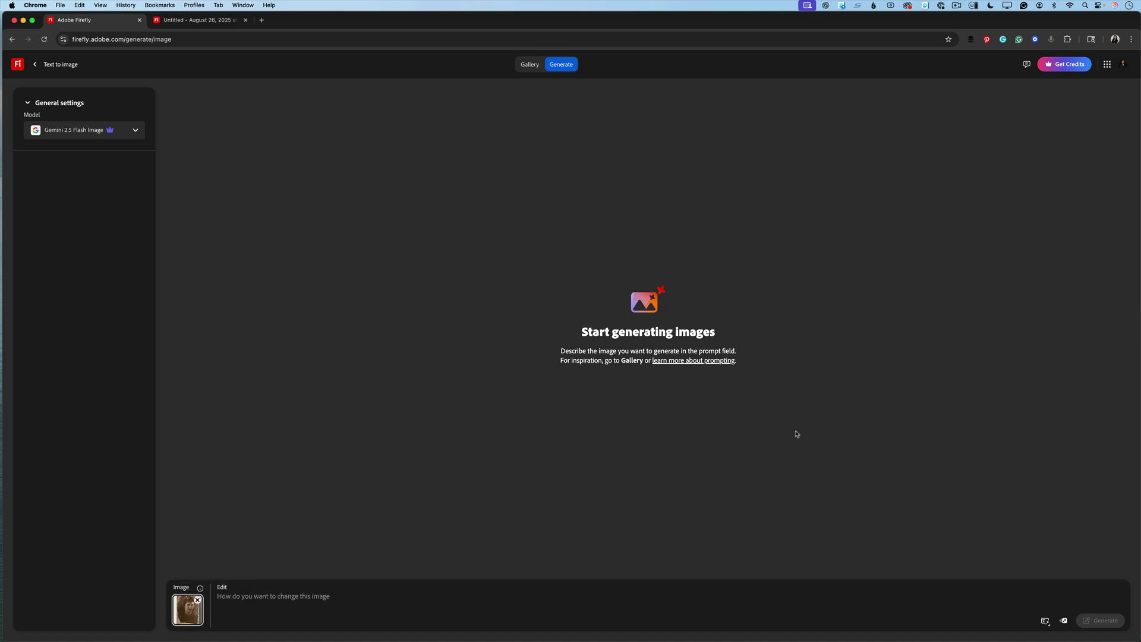
right_click(226, 597)
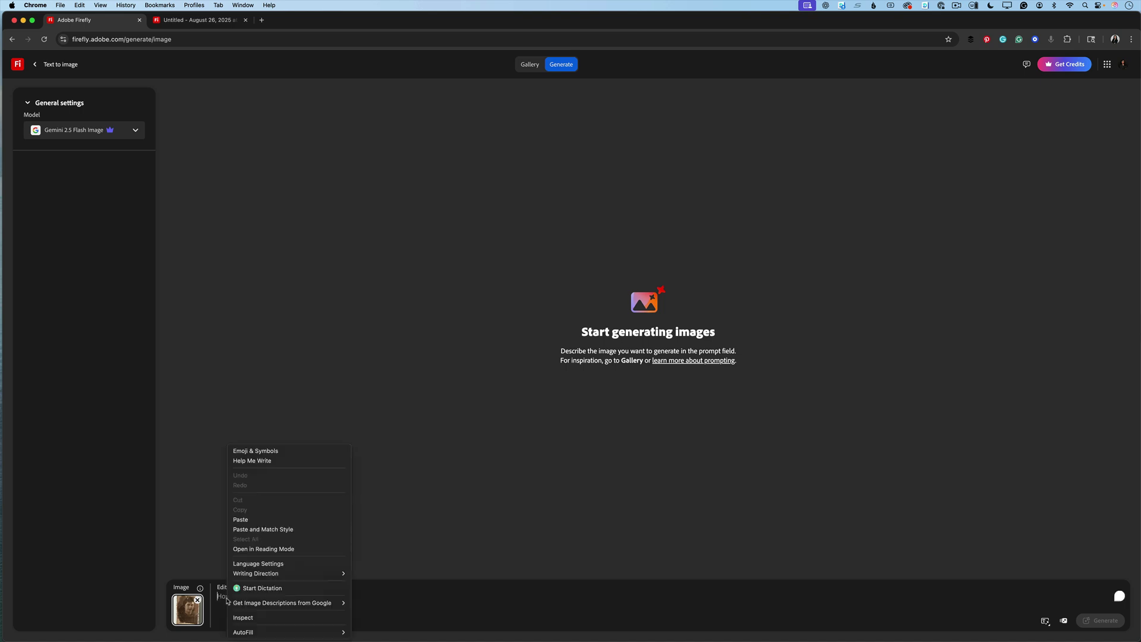
left_click(241, 520)
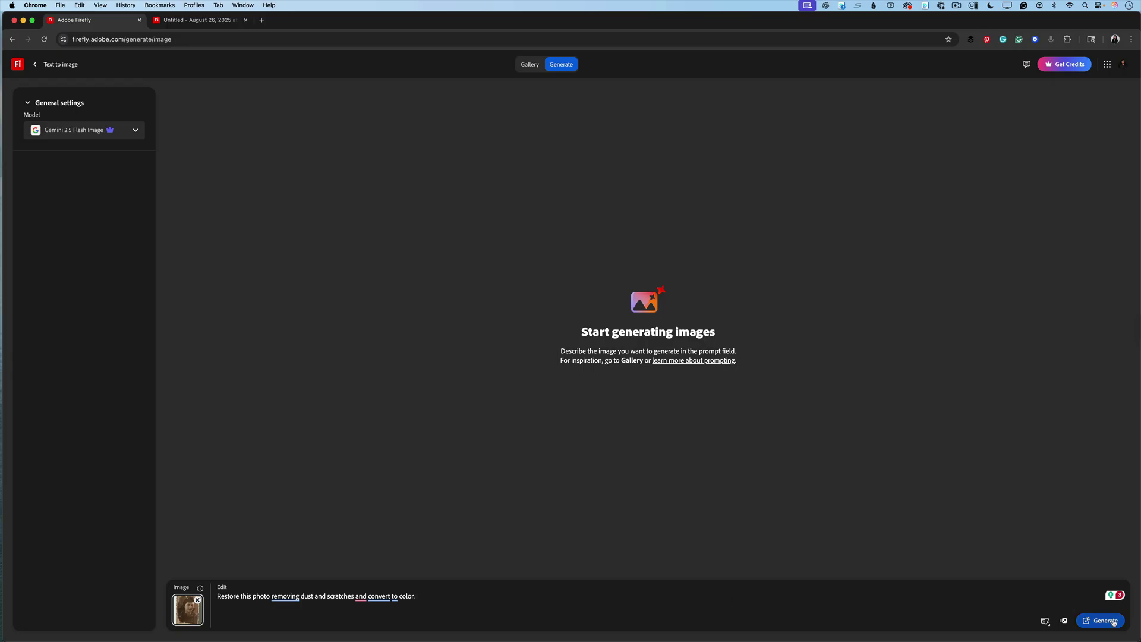
left_click(1106, 620)
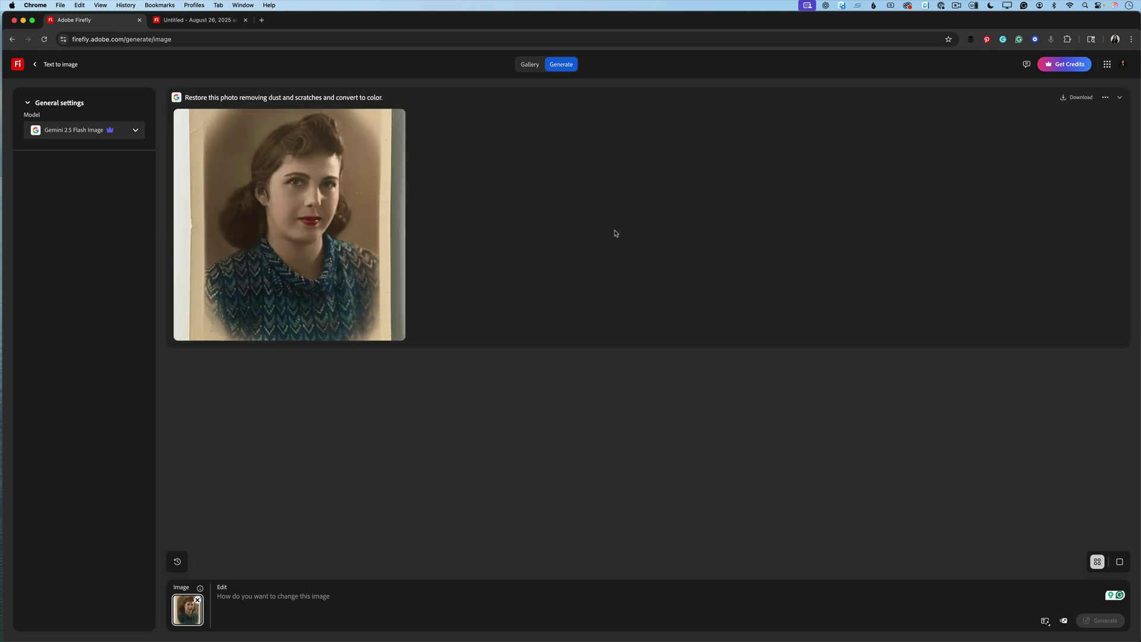
mouse_move(315, 242)
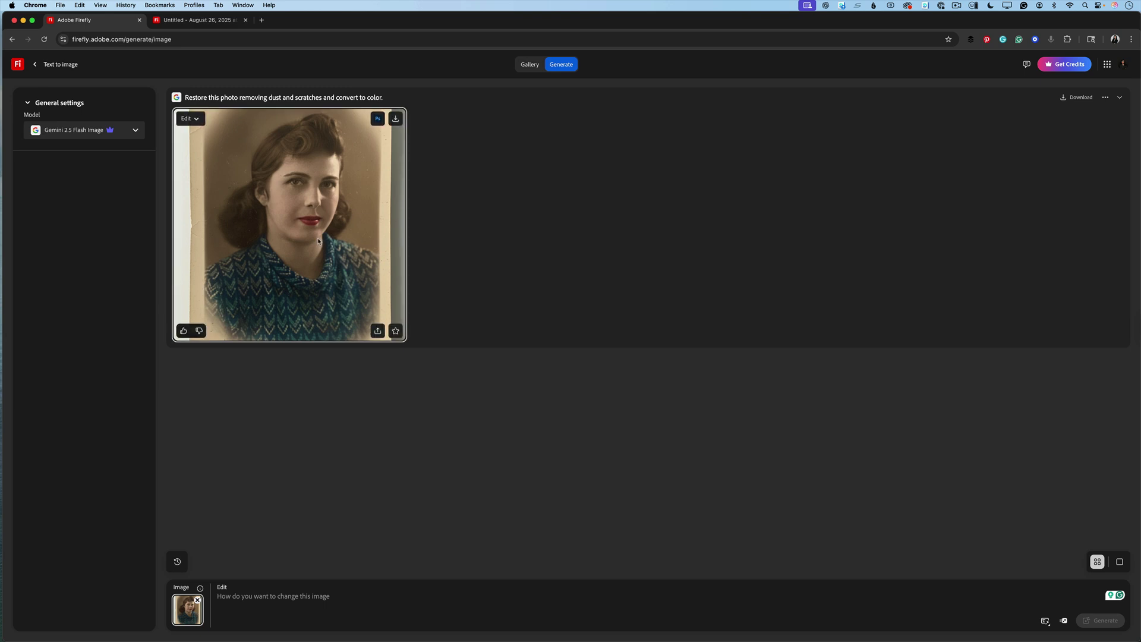